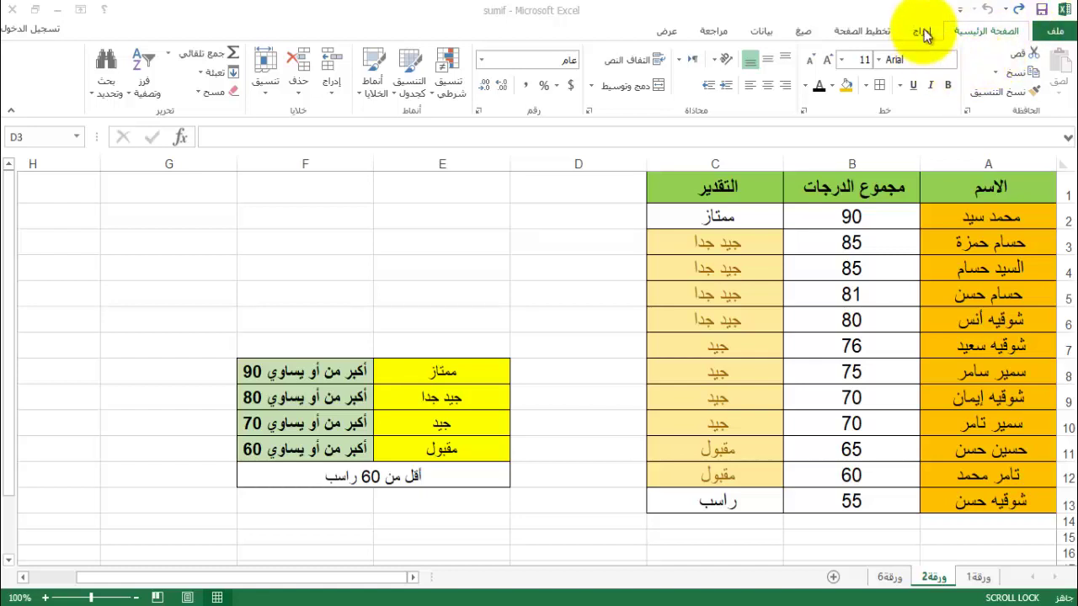
left_click(922, 34)
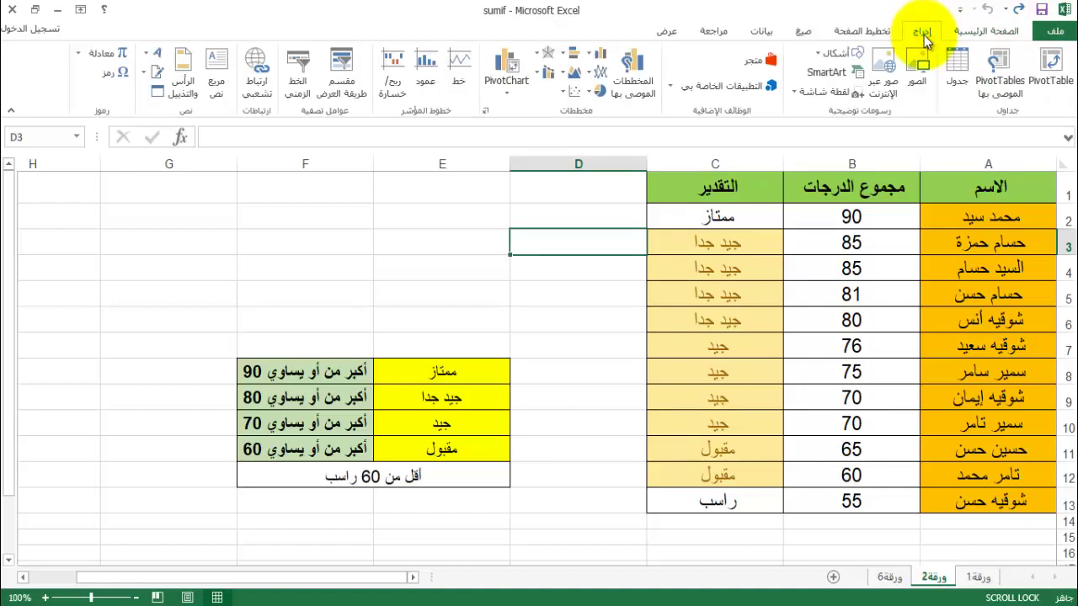
left_click(183, 85)
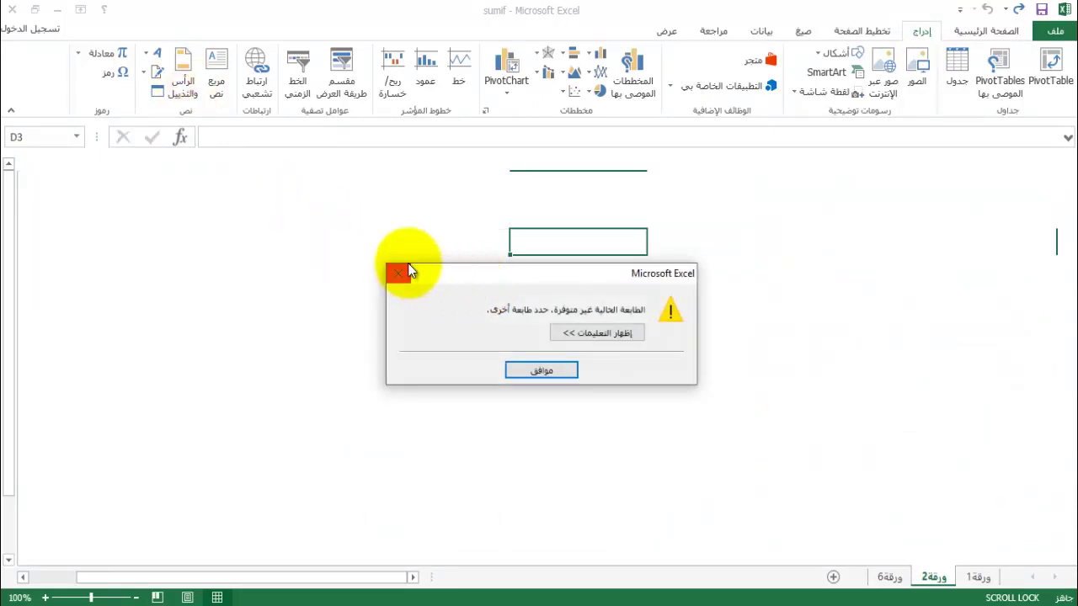
left_click(405, 271)
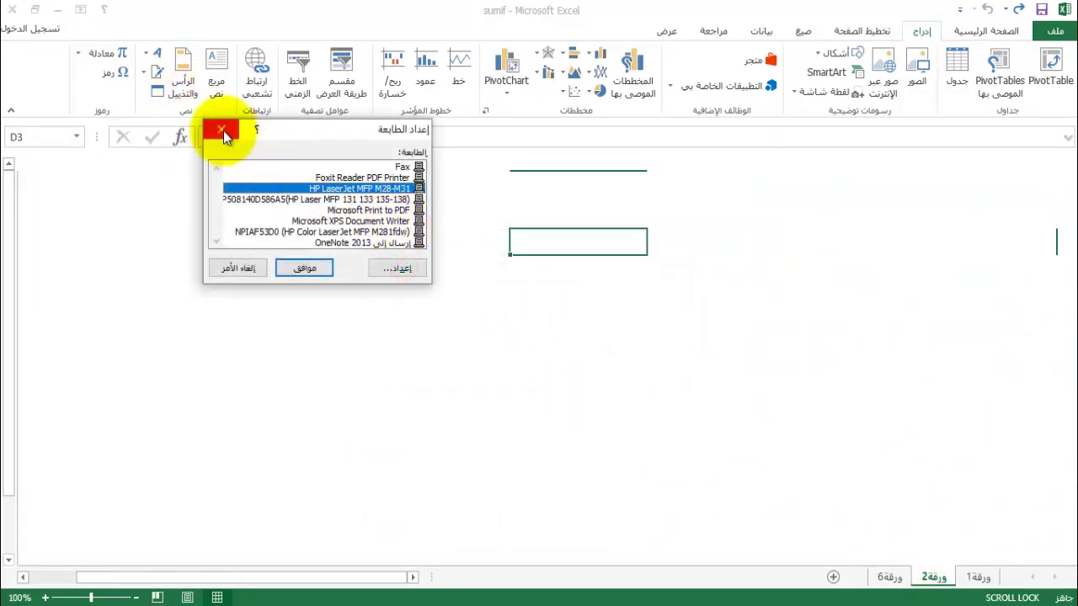
left_click(221, 130)
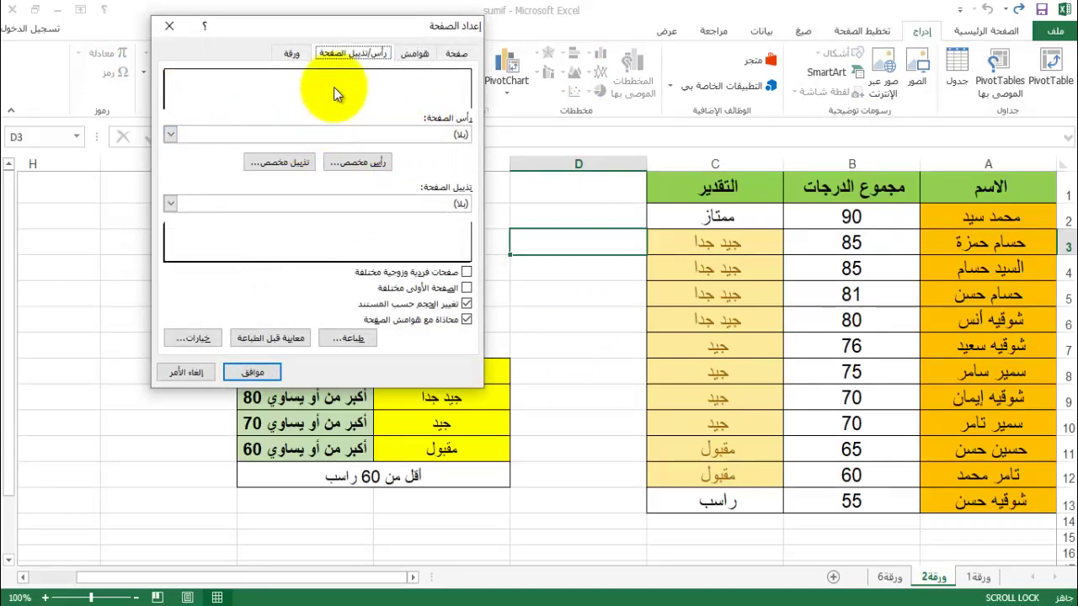
left_click(444, 90)
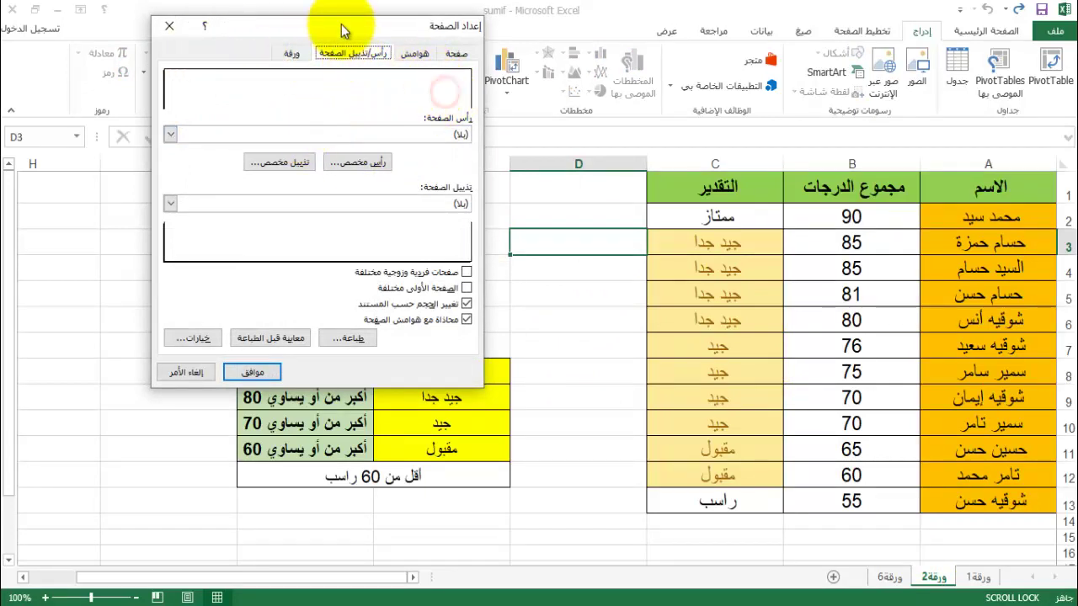
left_click(168, 26)
Open the sheet's header and footer settings, dismissing the printer warning and printer setup, and move the dialog lower.
left_click(923, 31)
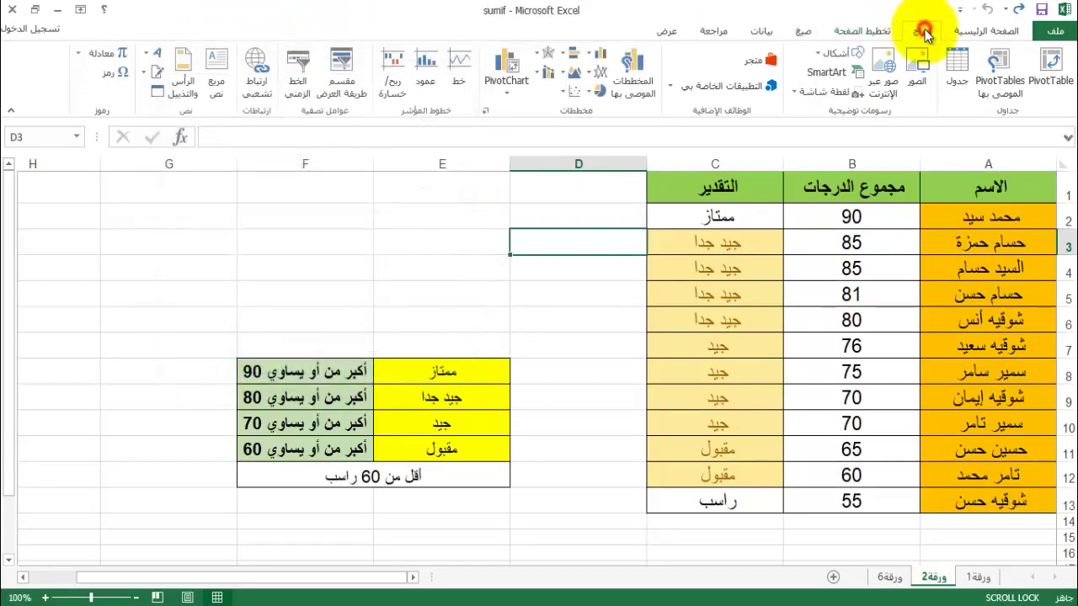
left_click(184, 82)
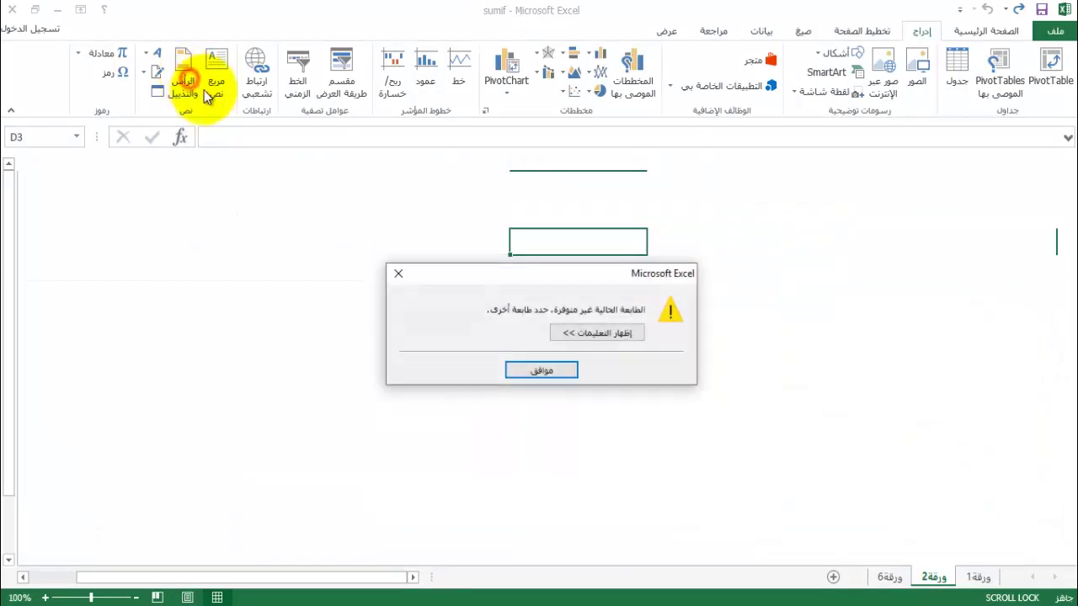
left_click(399, 276)
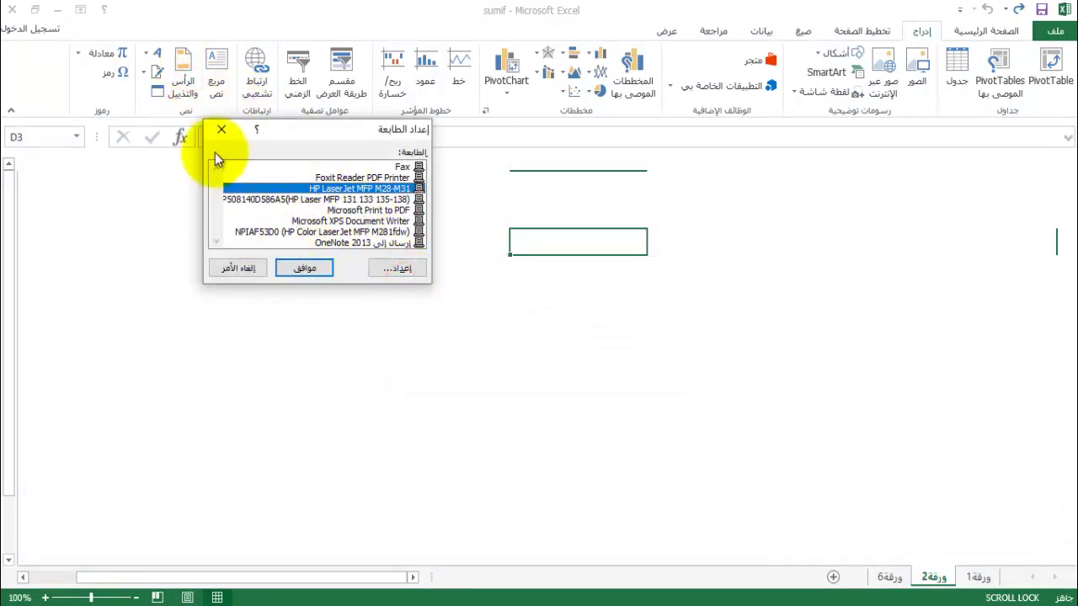
left_click(219, 130)
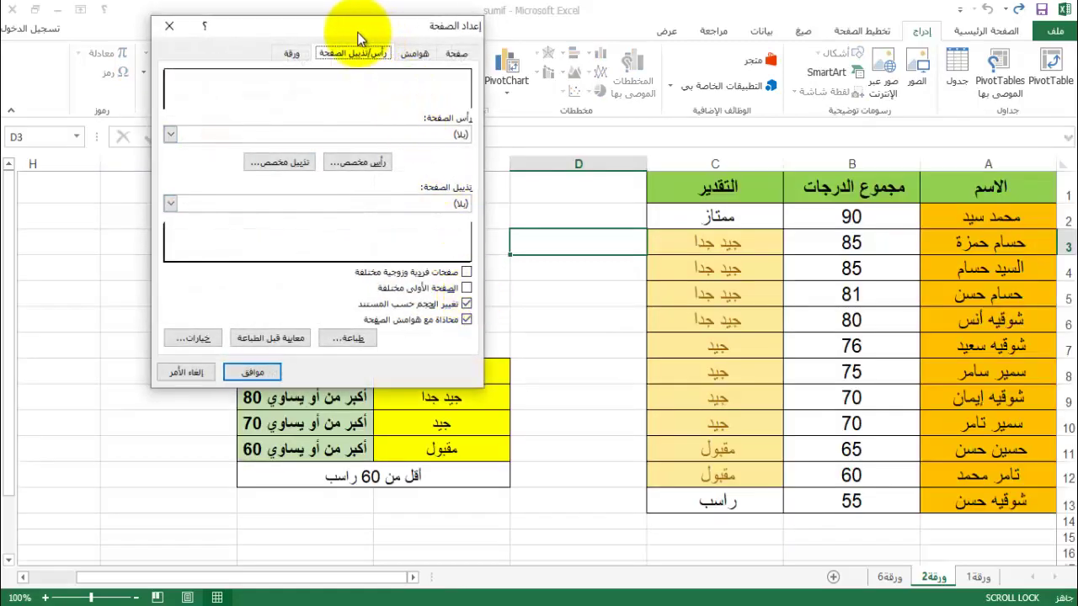
left_click_drag(357, 32, 402, 153)
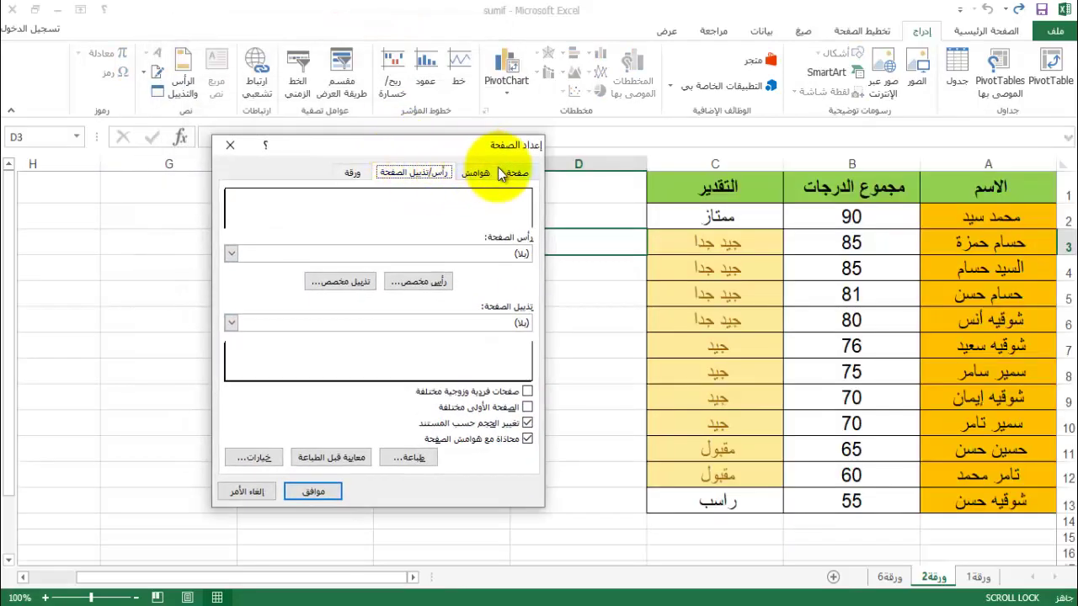
Create a custom header with "المعهد السعودي المتخصص" in the right section and "برنامج الأكسل" in the center section.
left_click(431, 286)
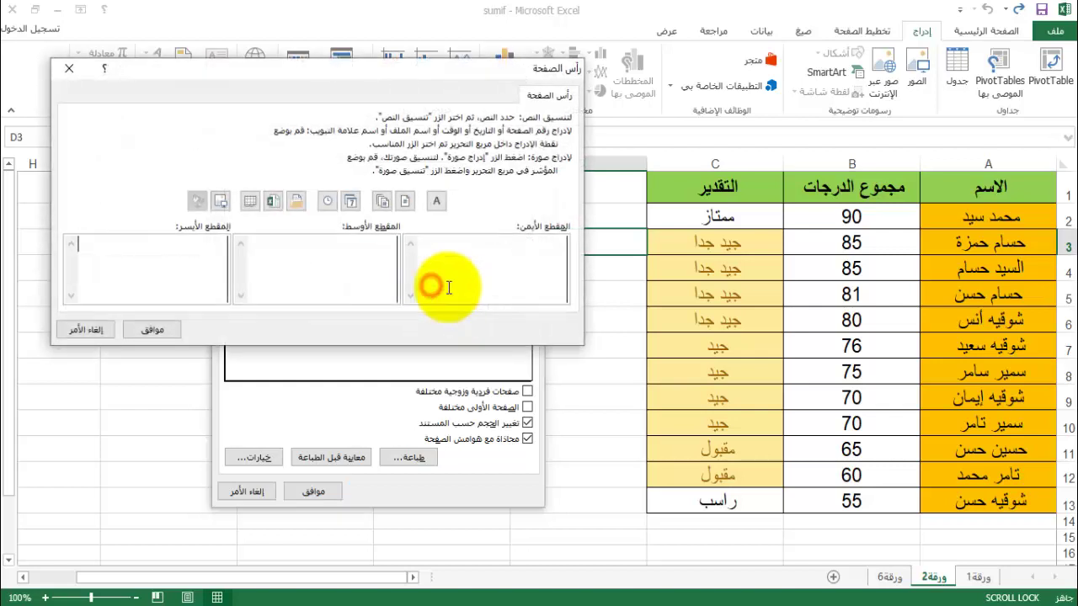
left_click(470, 261)
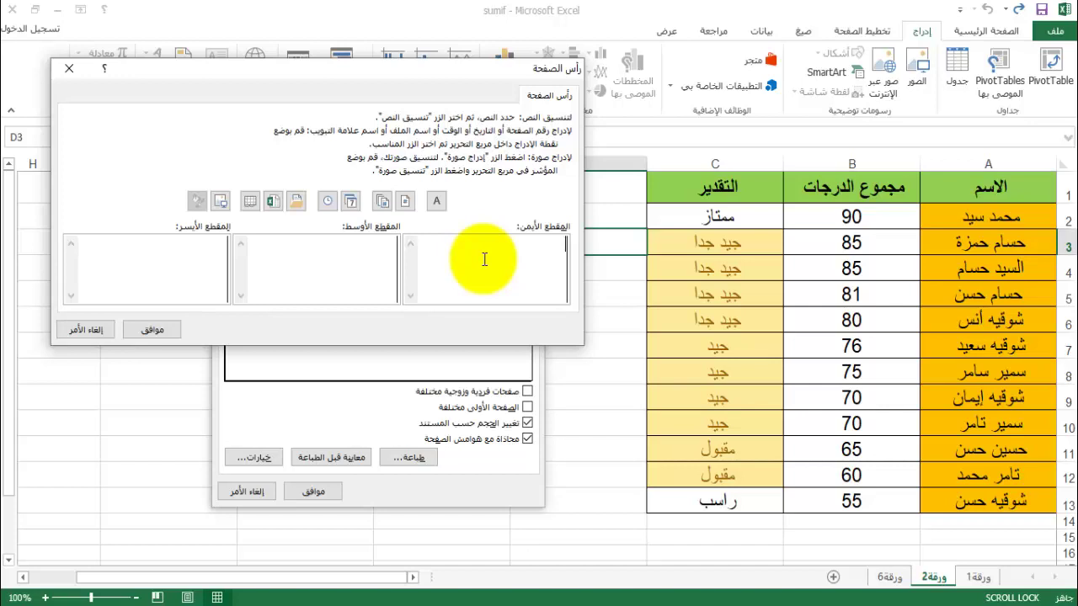
left_click(486, 258)
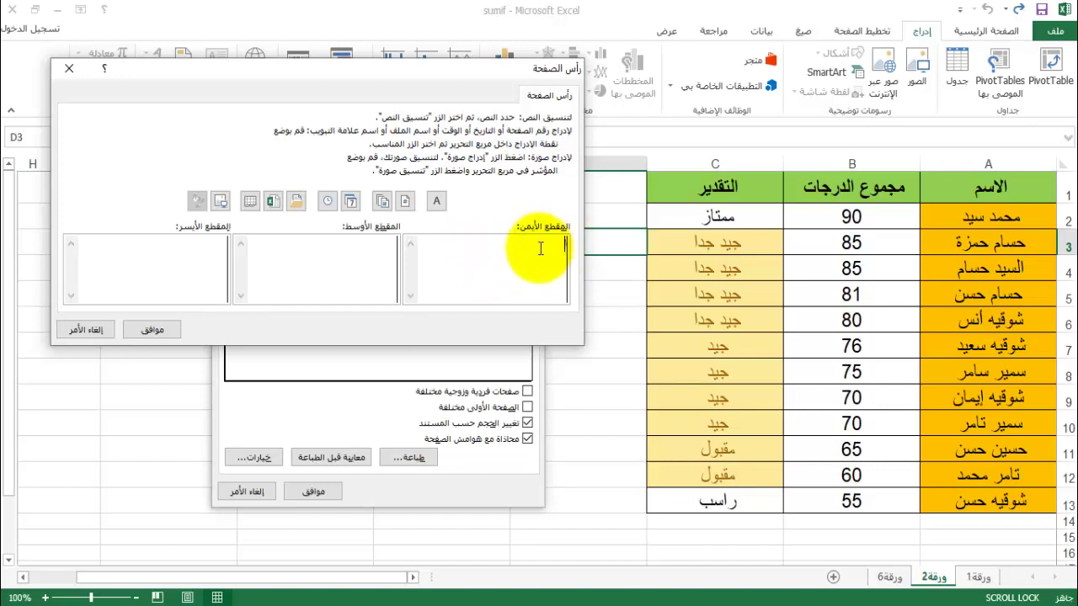
type("المعهد السعودي المتخصص")
left_click(338, 251)
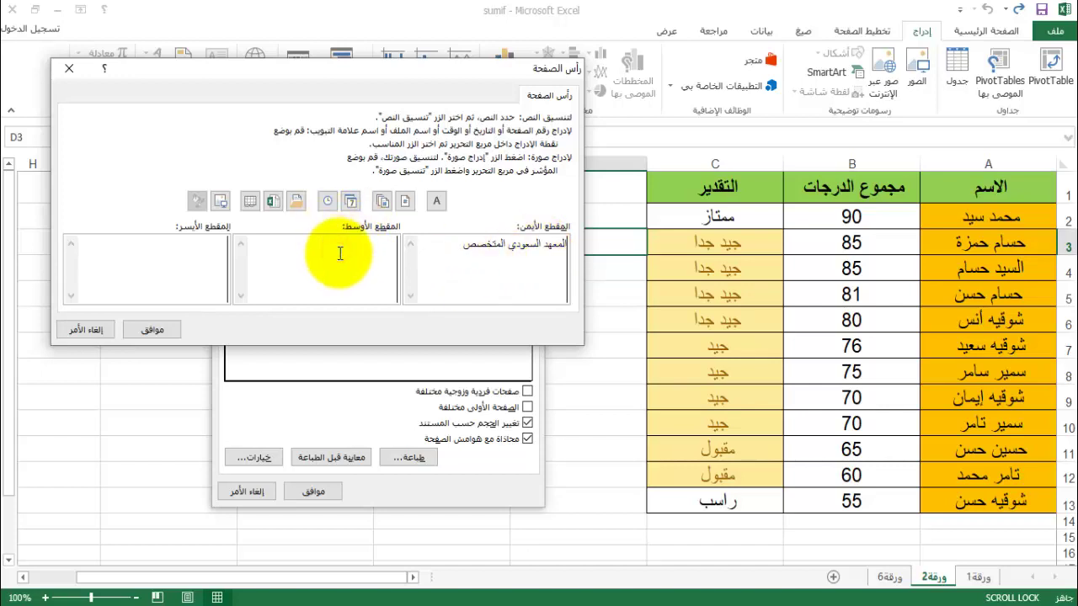
type("برنامج الأكمل")
Insert the current date field in the left section of the custom header and apply the header to the sheet.
left_click(215, 259)
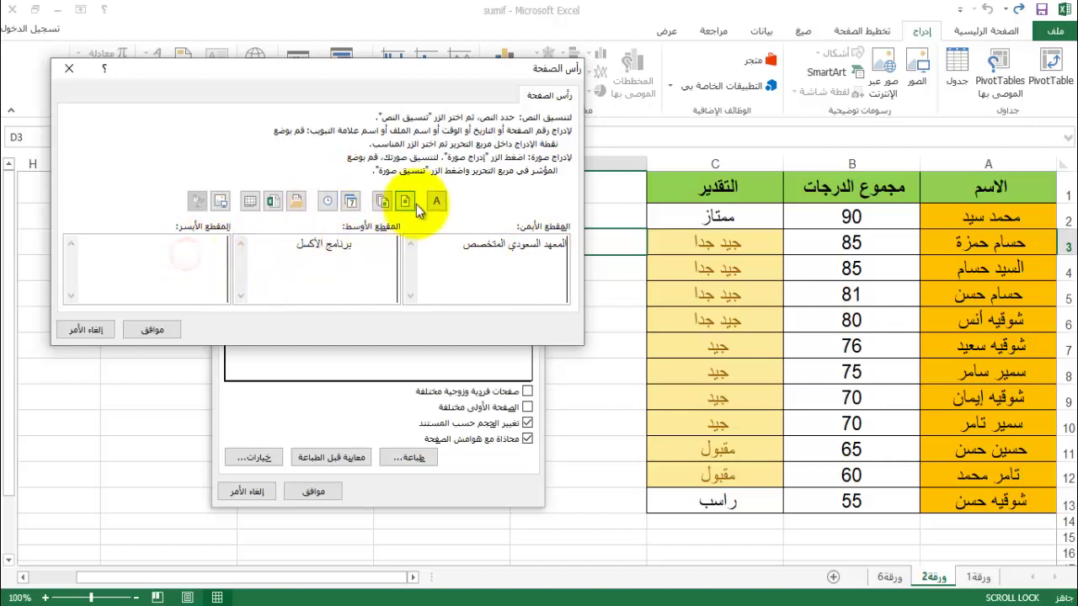
left_click(355, 202)
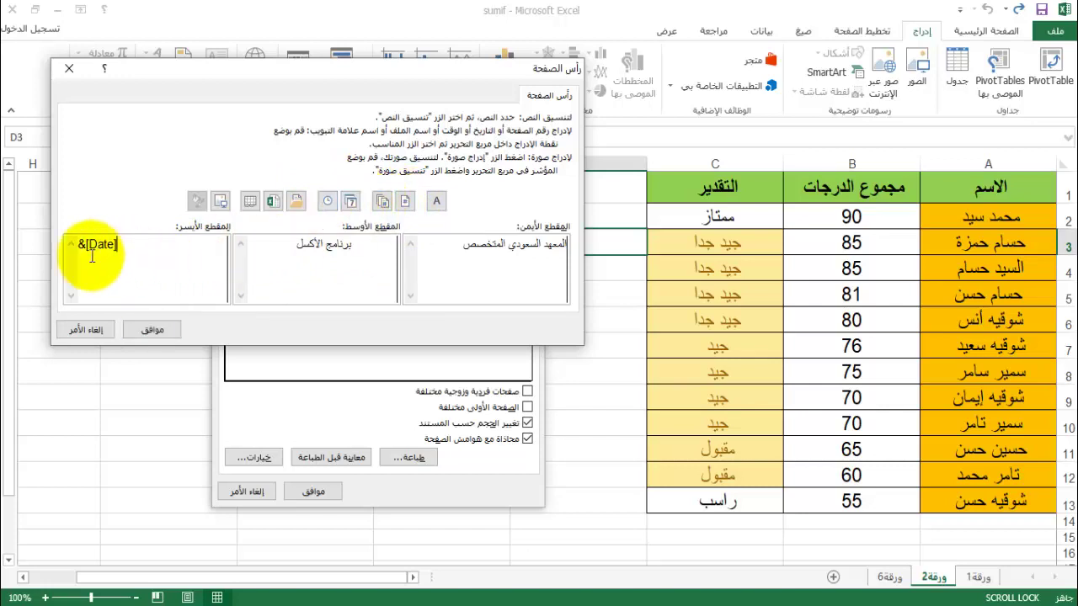
left_click_drag(79, 241, 85, 242)
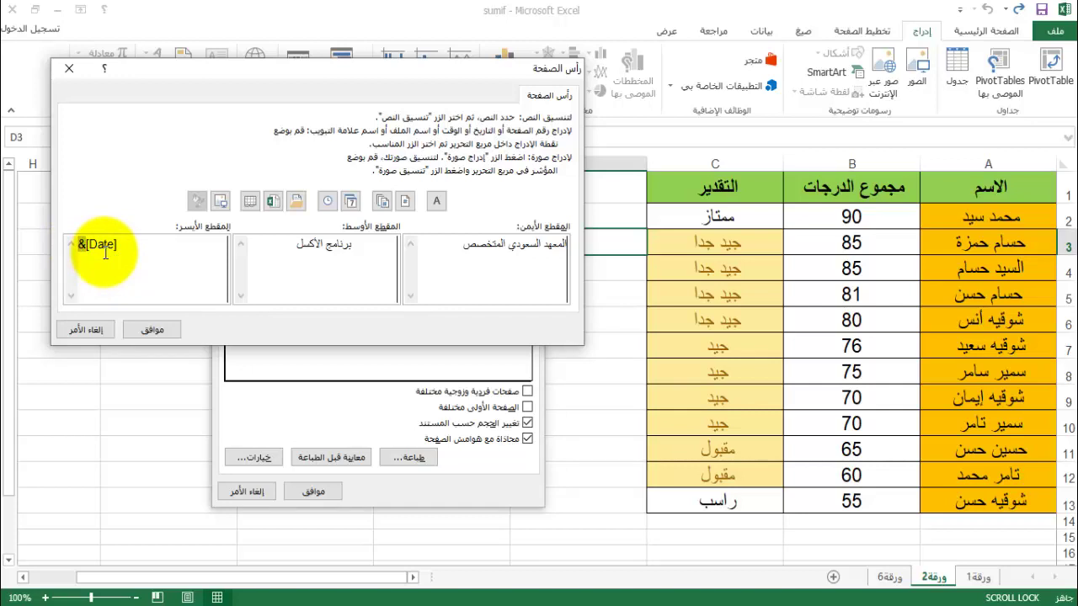
left_click_drag(118, 244, 88, 243)
left_click(135, 244)
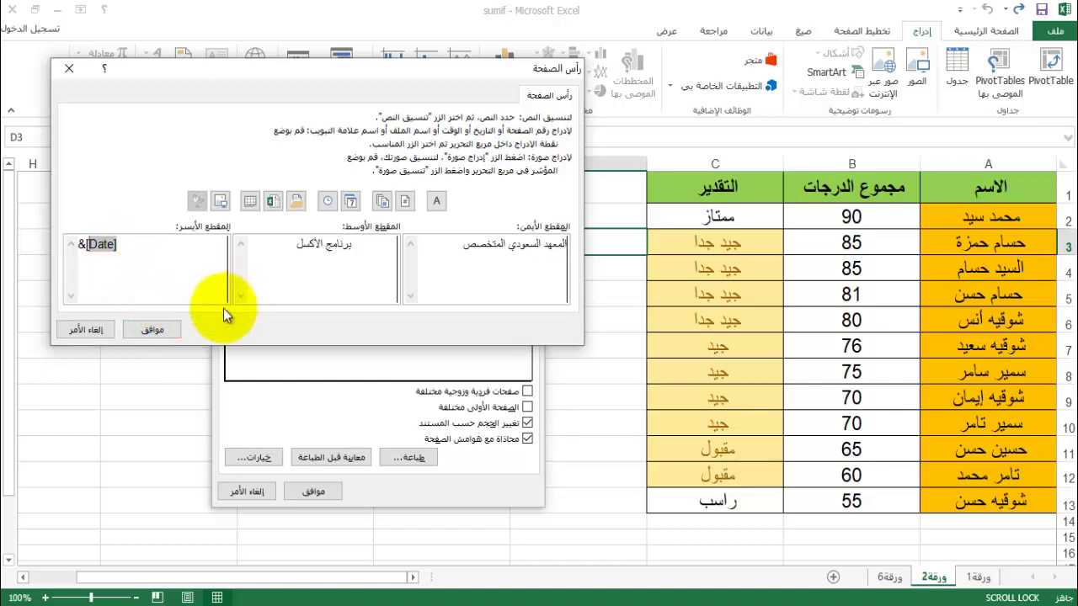
left_click(159, 329)
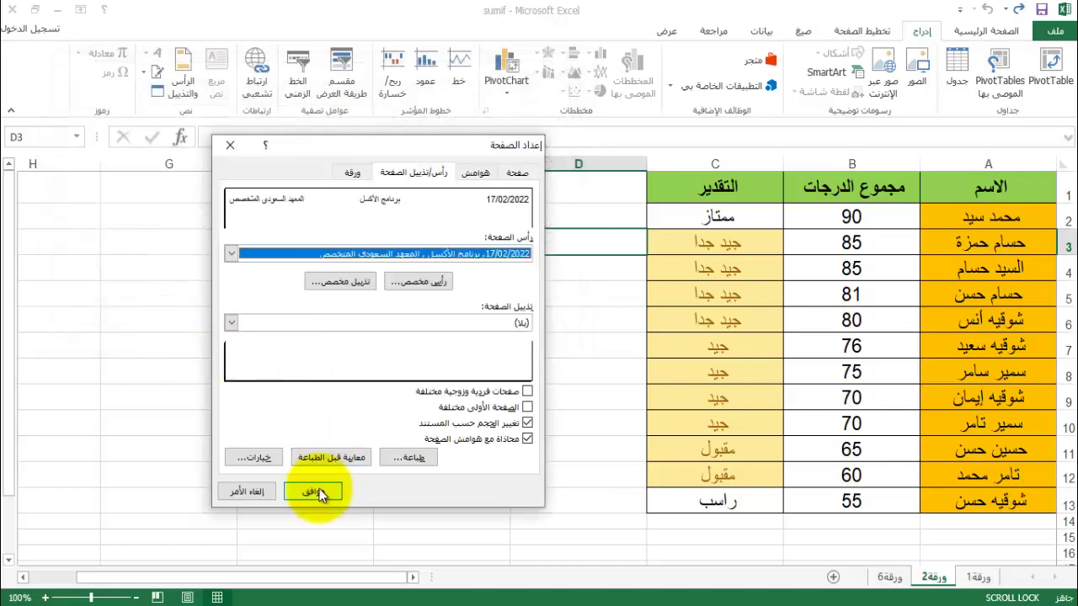
left_click(320, 495)
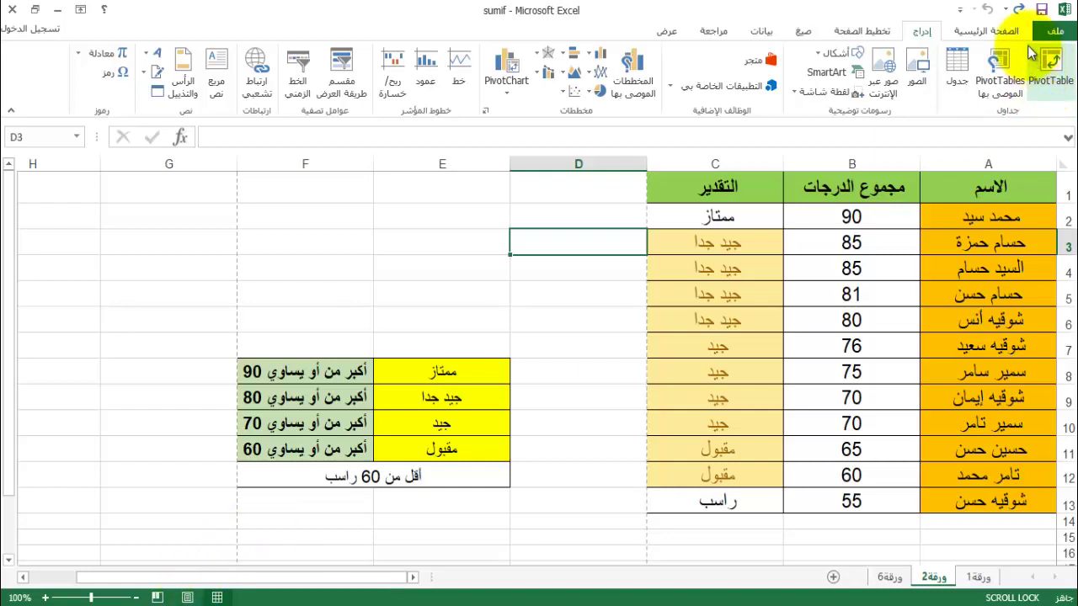
Check the header in the print preview and return to the worksheet.
left_click(1053, 33)
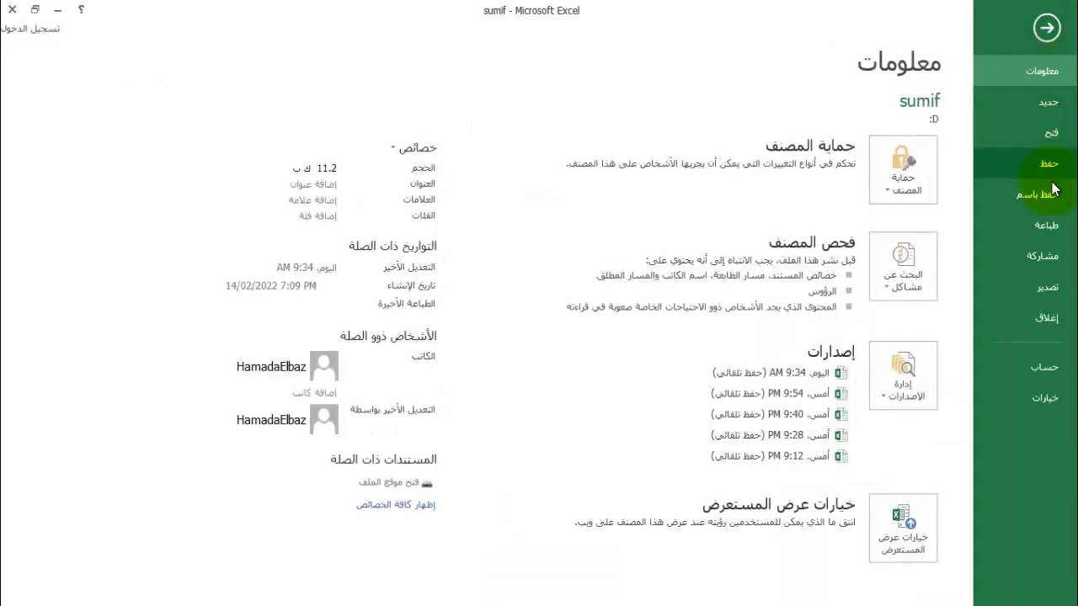
left_click(1048, 225)
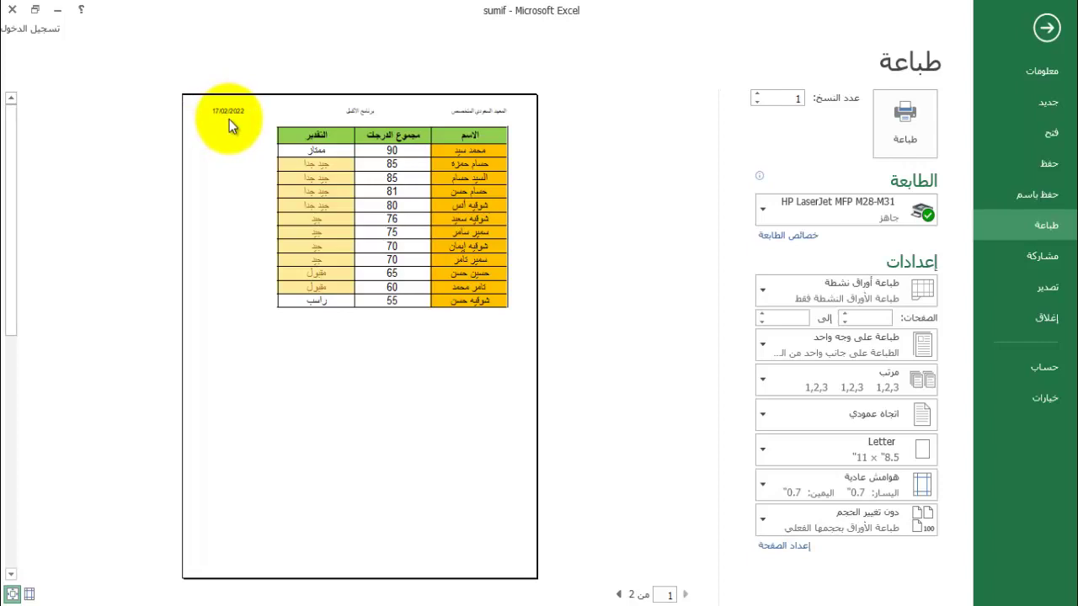
left_click(1054, 29)
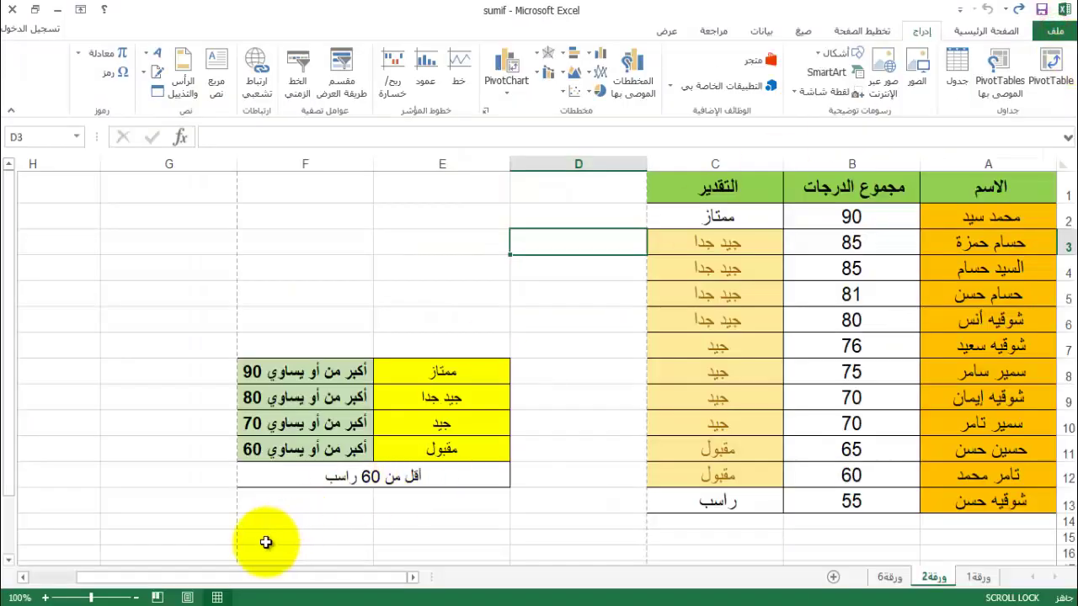
Switch to Page Layout view and examine the right, center and left header sections on the page.
left_click(188, 597)
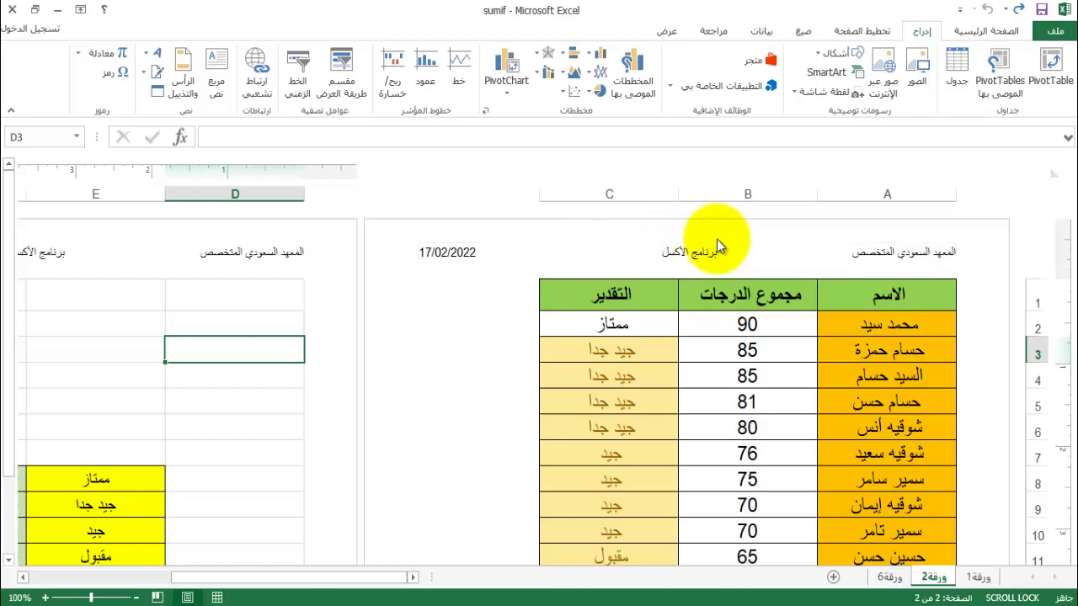
left_click(865, 267)
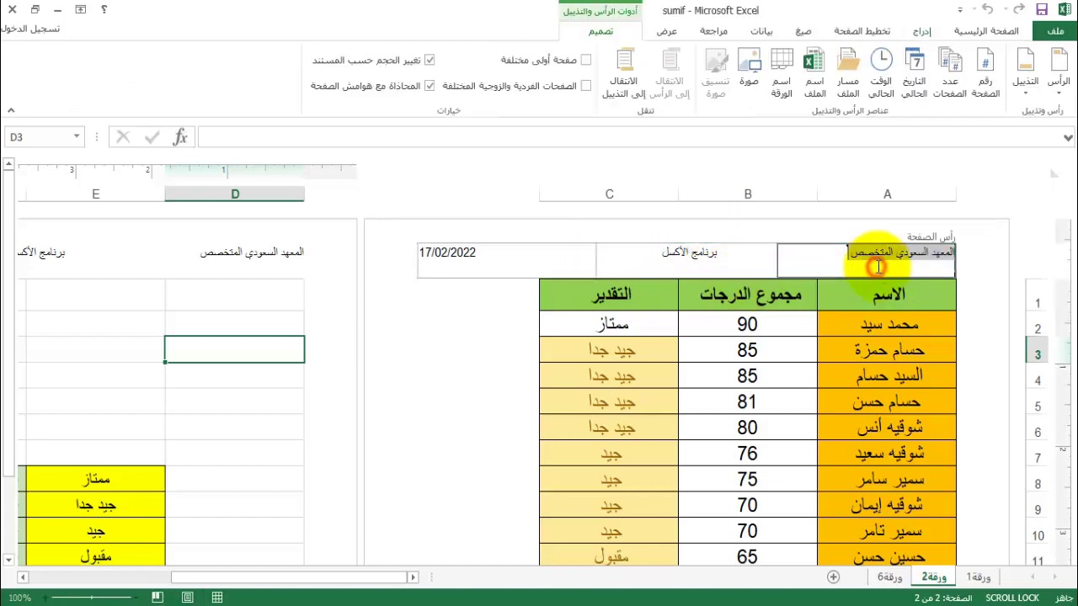
left_click(683, 260)
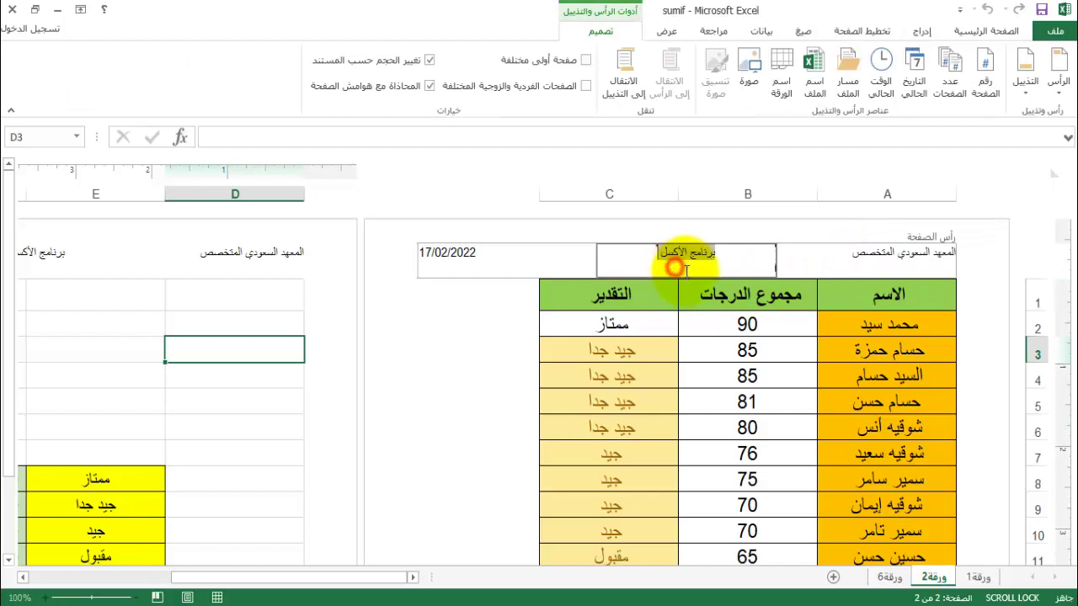
left_click(486, 257)
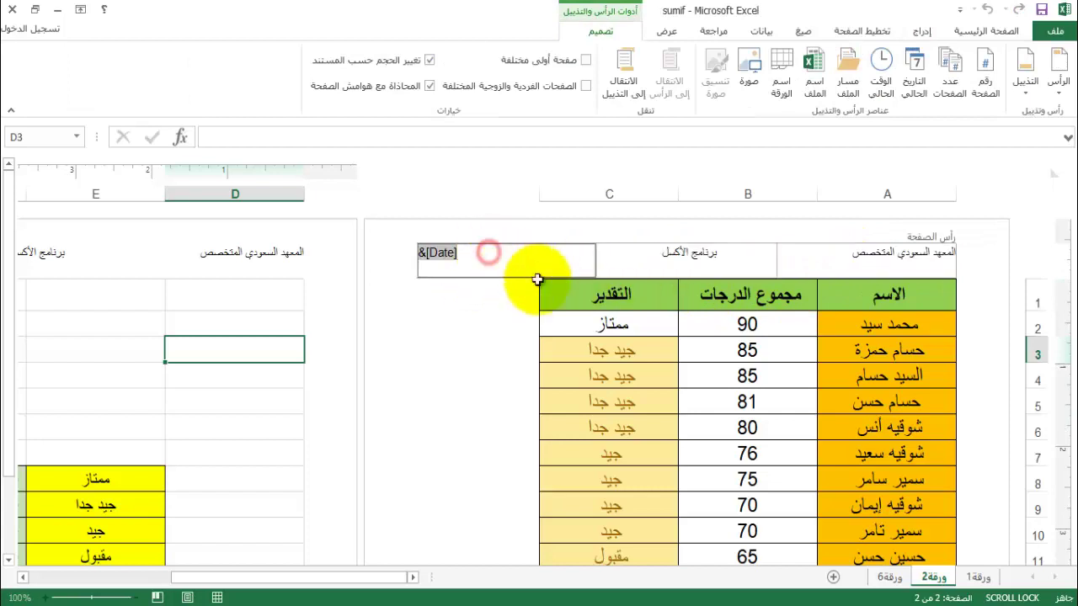
left_click(703, 258)
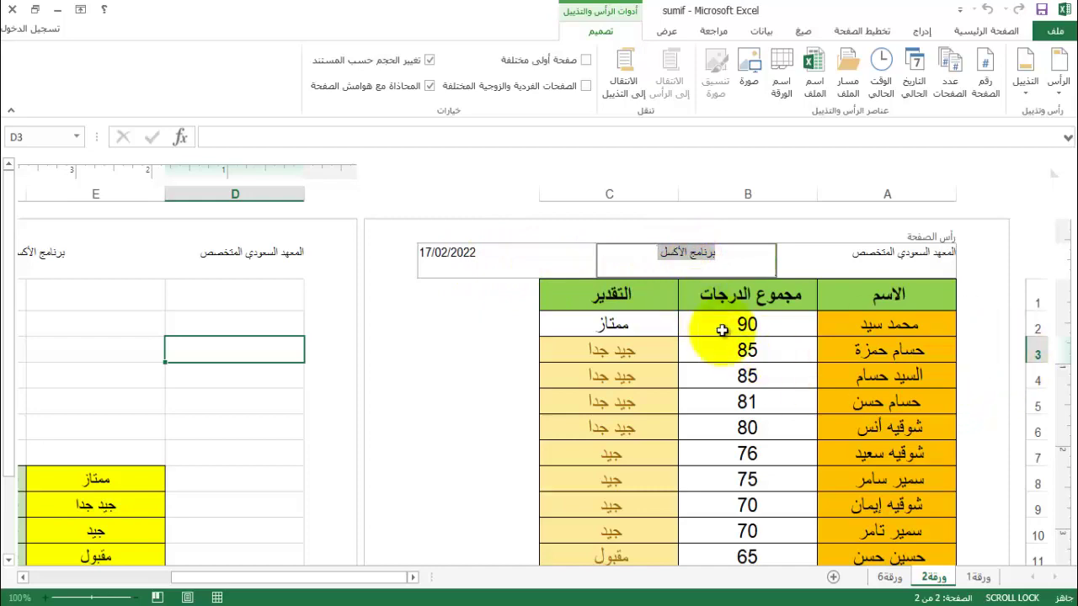
left_click_drag(7, 209, 12, 247)
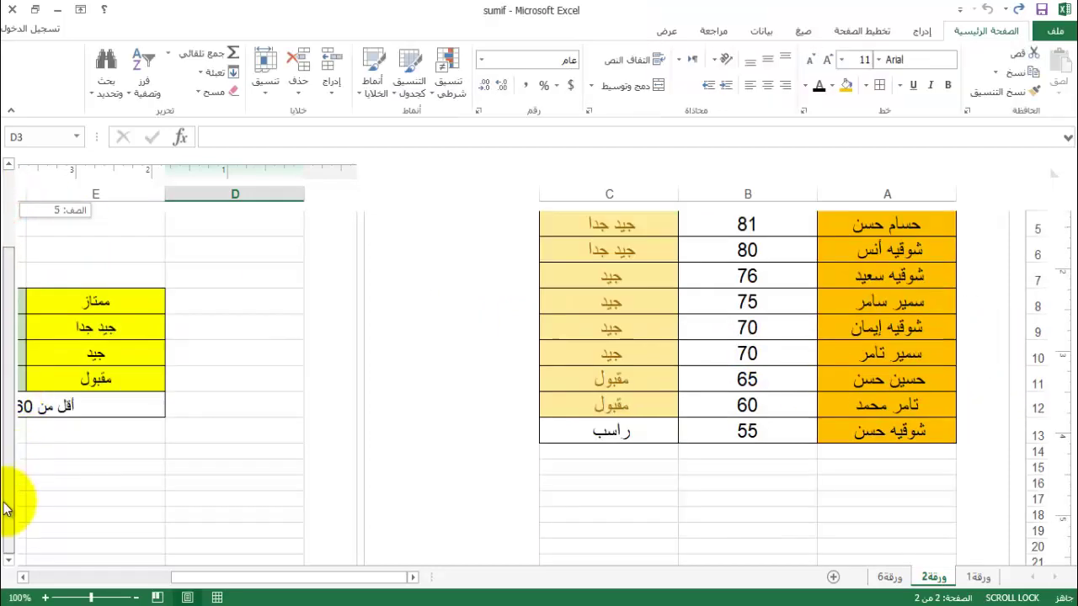
left_click_drag(7, 486, 12, 152)
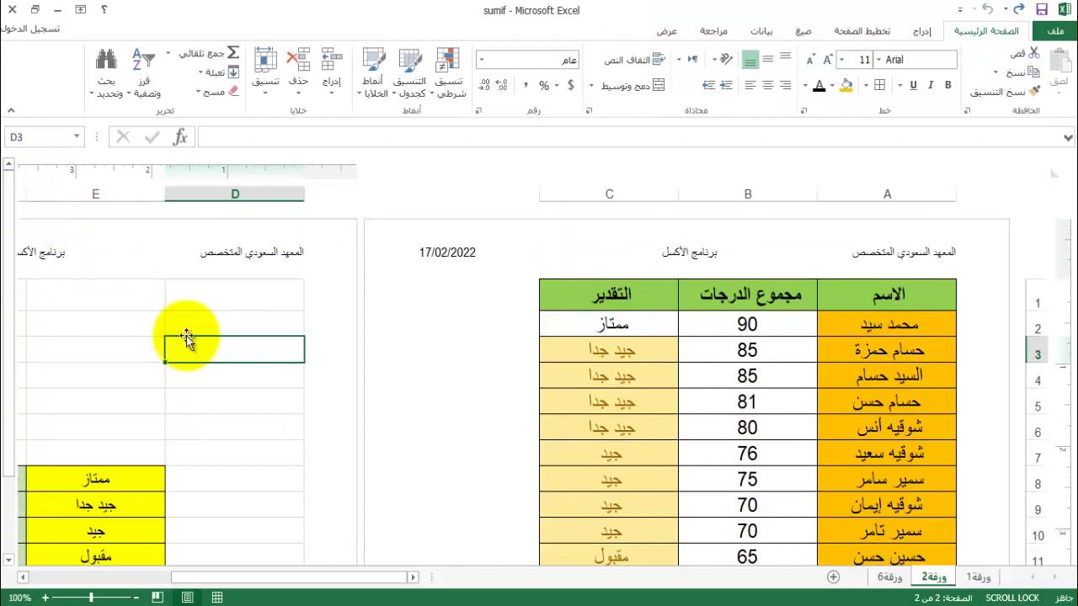
left_click(880, 251)
left_click(689, 257)
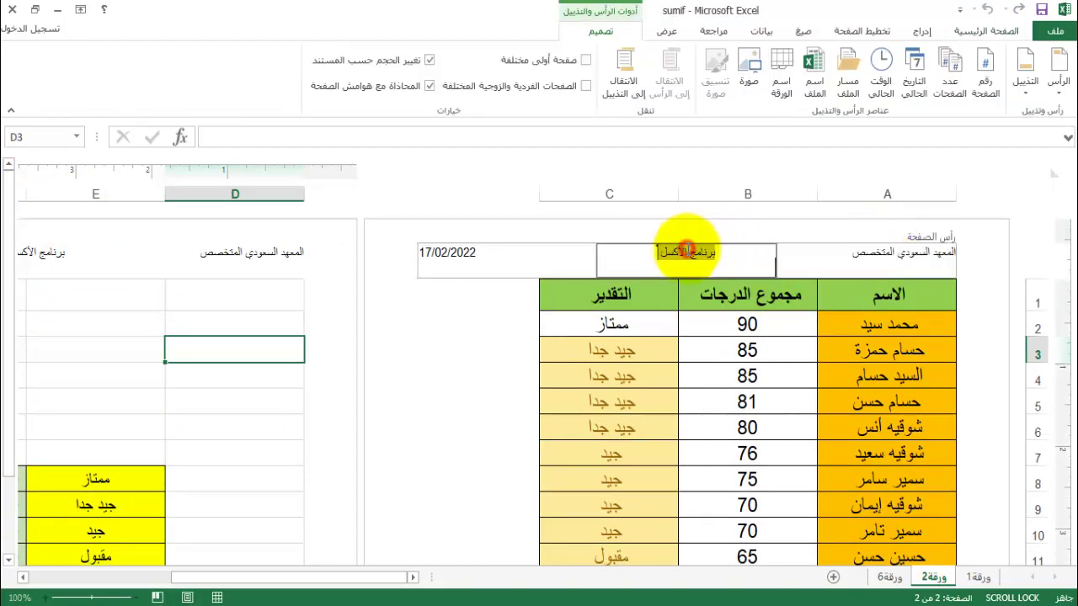
left_click(516, 251)
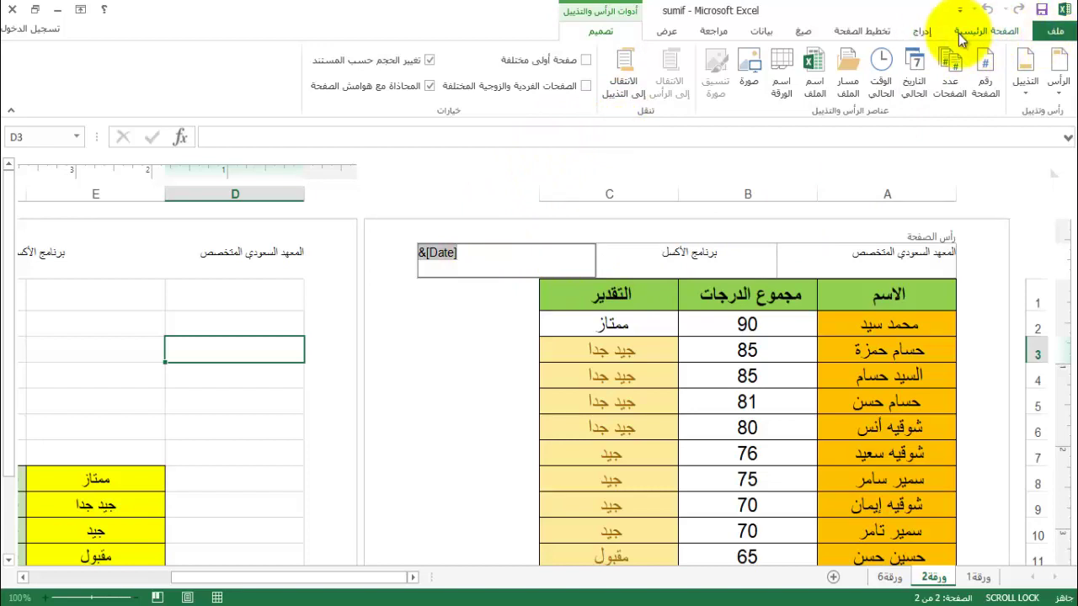
Leave header editing, return to Normal view, and reopen the sheet's header for editing with the Header & Footer command.
left_click(924, 31)
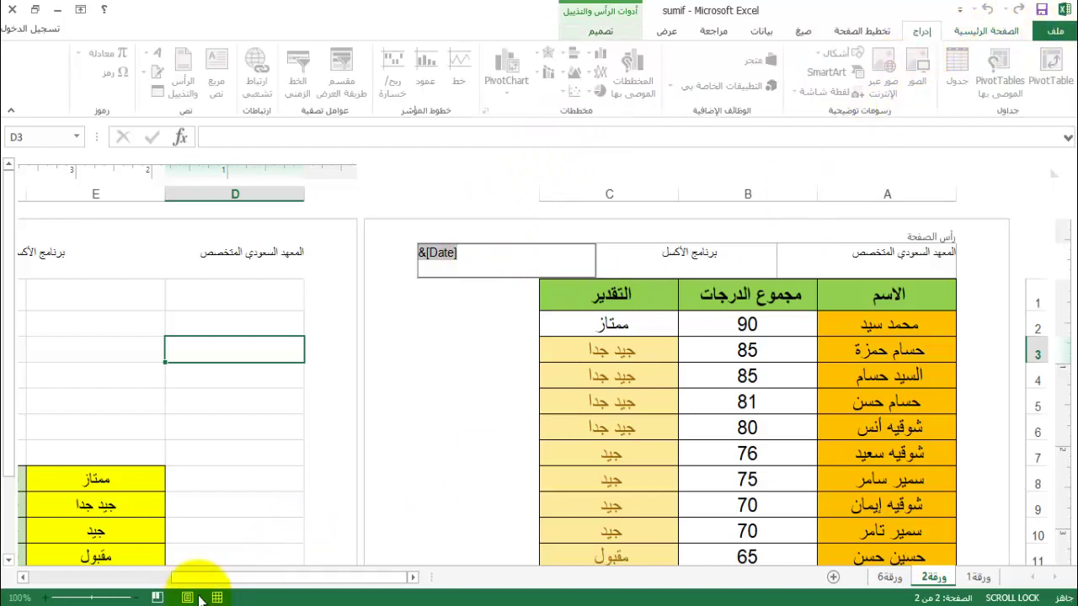
left_click(277, 546)
left_click(217, 597)
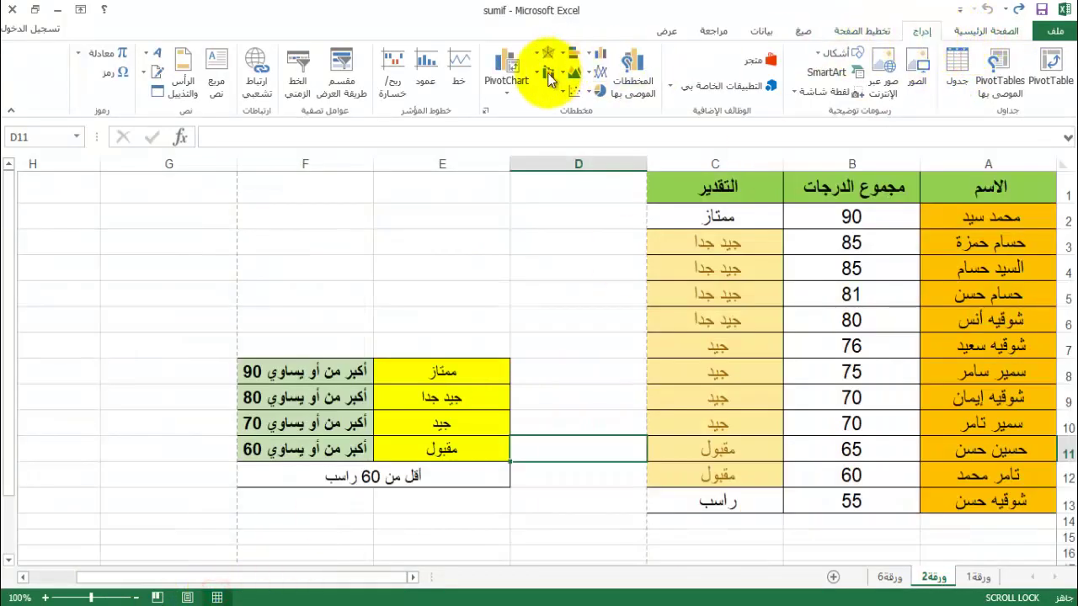
left_click(185, 70)
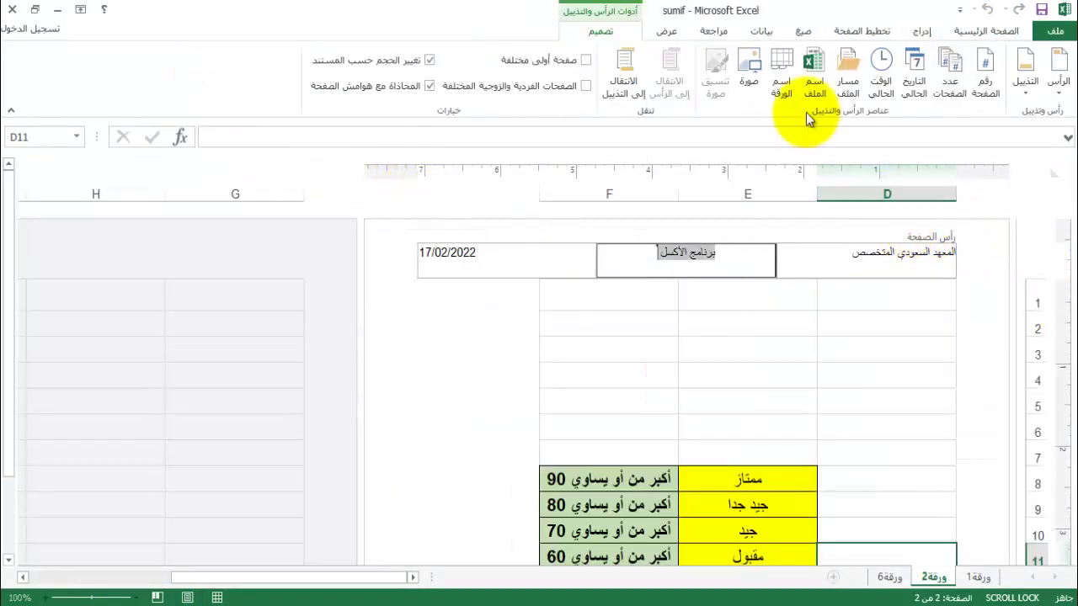
Reopen the sheet's header and footer for editing and apply the built-in page-number footer "صفحة 1".
left_click(908, 259)
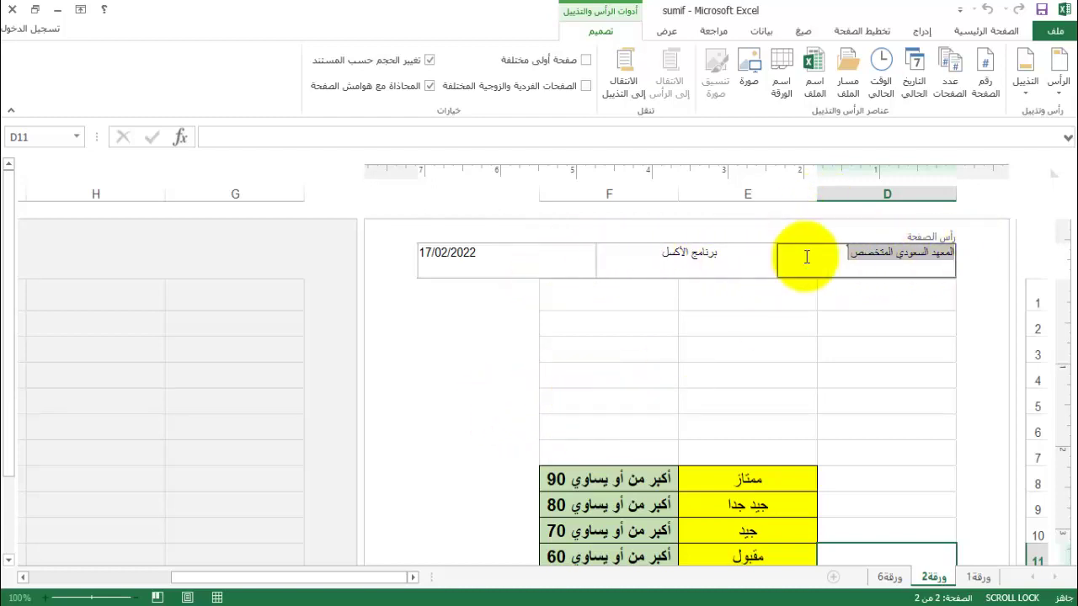
left_click(924, 32)
left_click(718, 382)
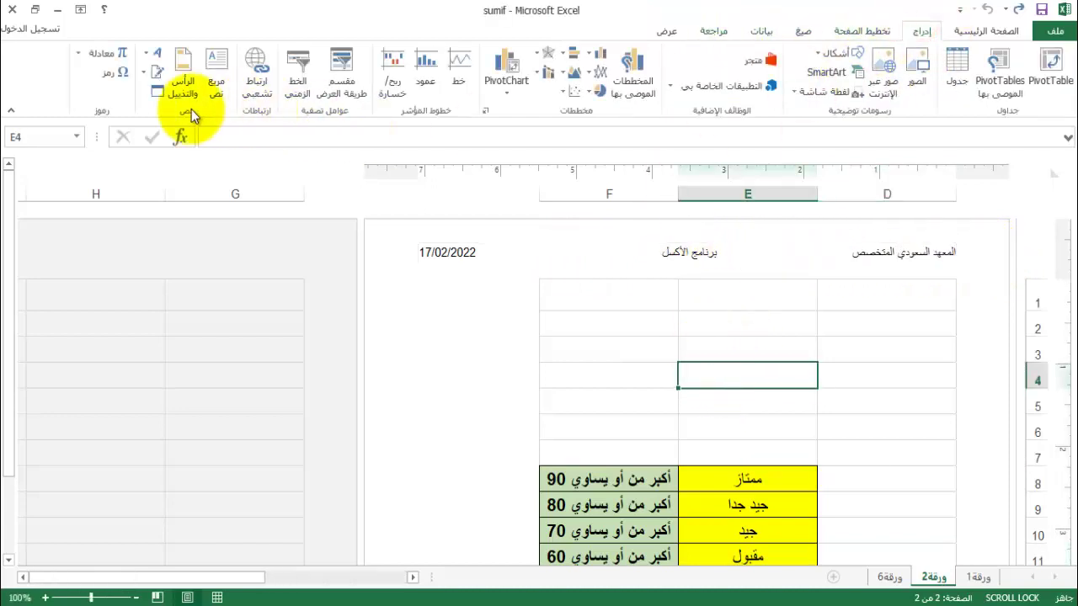
left_click(185, 84)
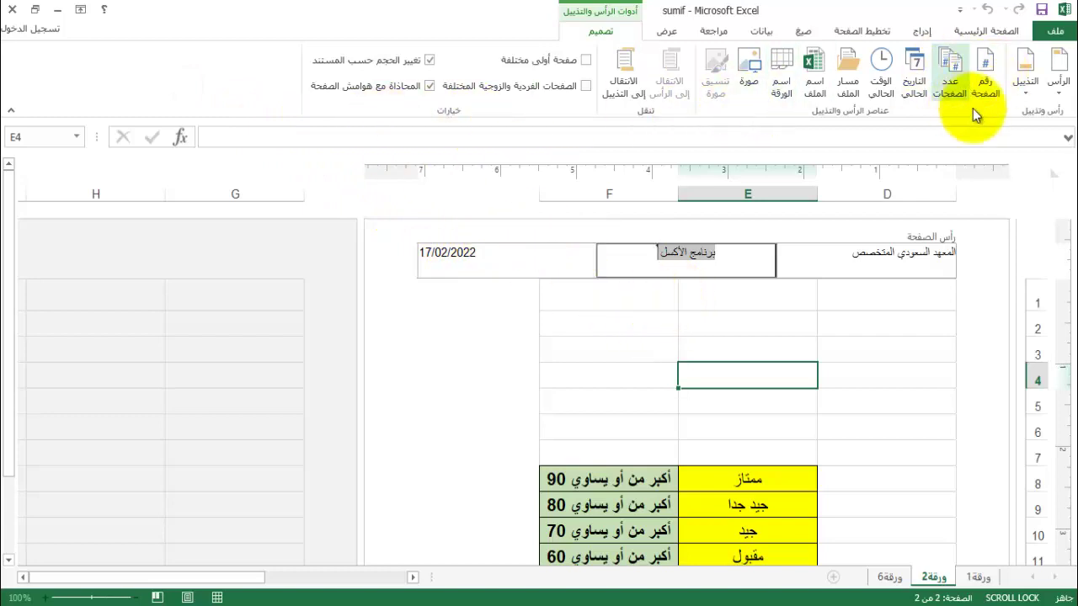
left_click(1023, 91)
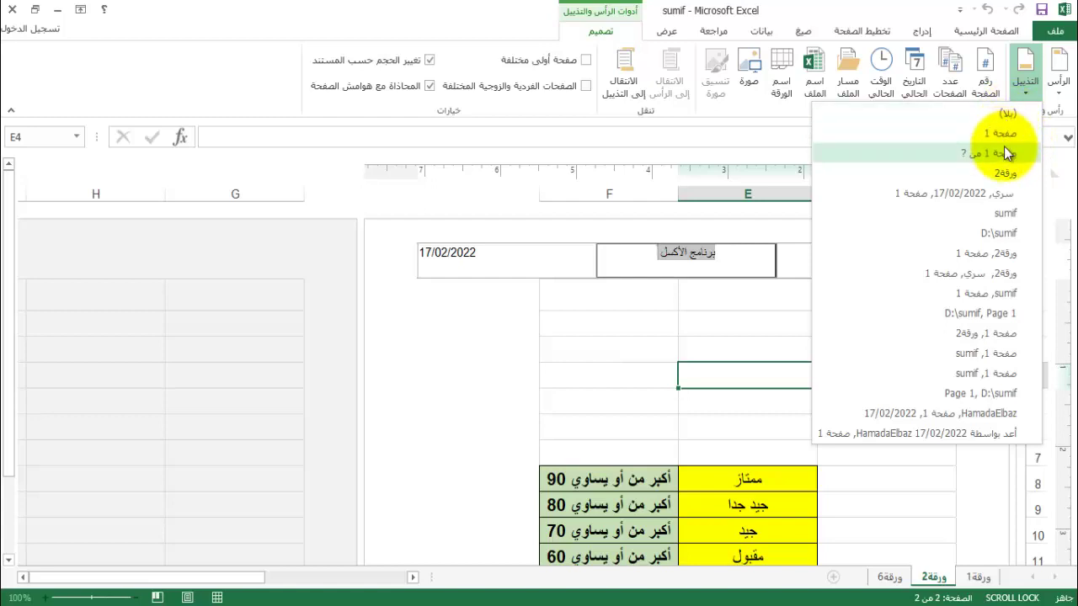
left_click(1013, 134)
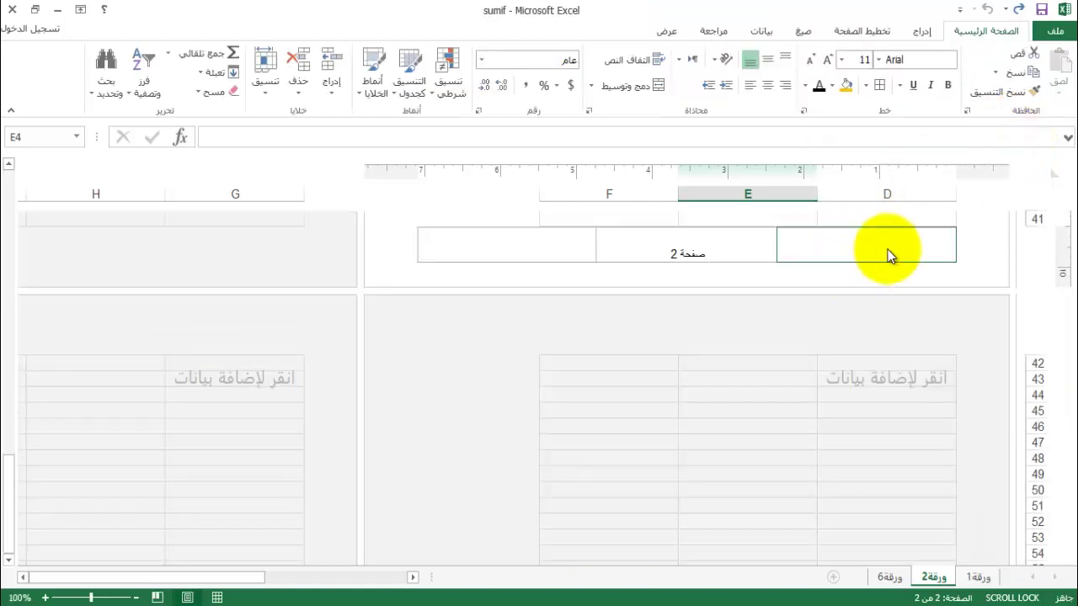
Examine the right, center and left sections of the page footer.
left_click(887, 250)
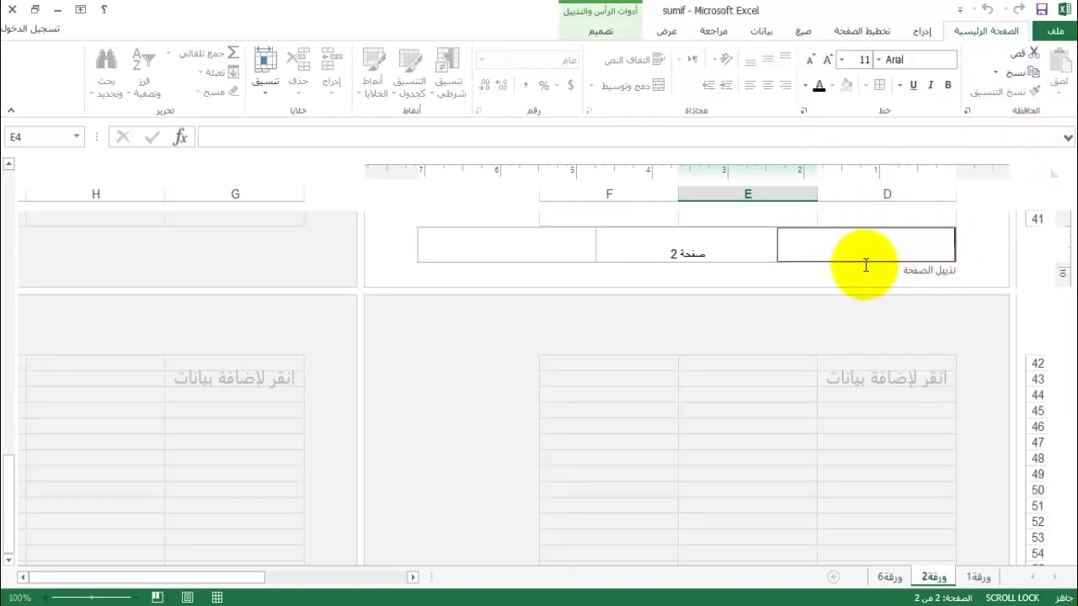
left_click(895, 243)
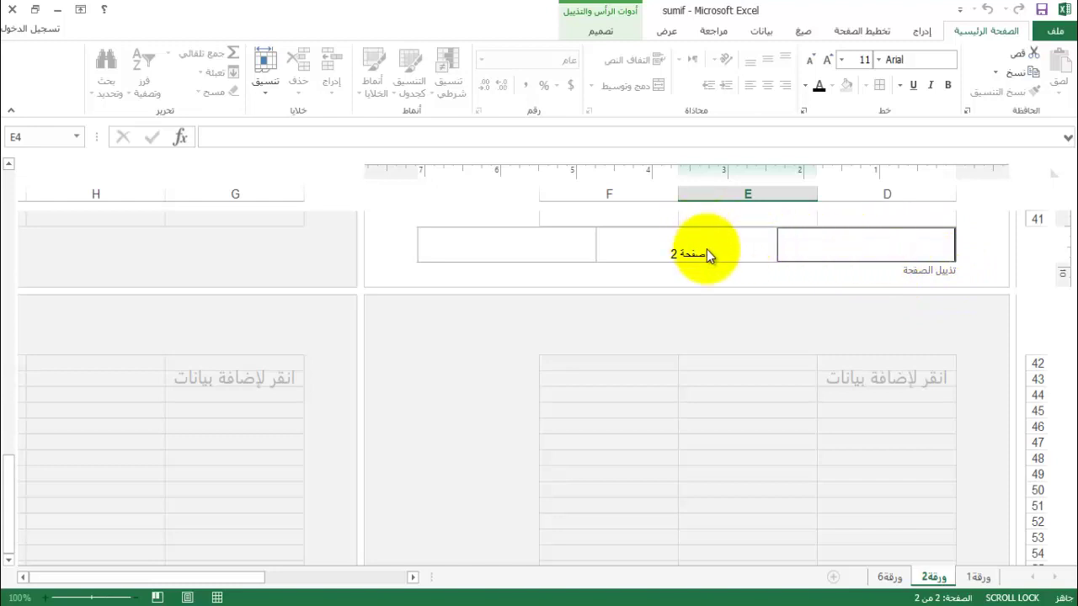
left_click(706, 250)
left_click(861, 239)
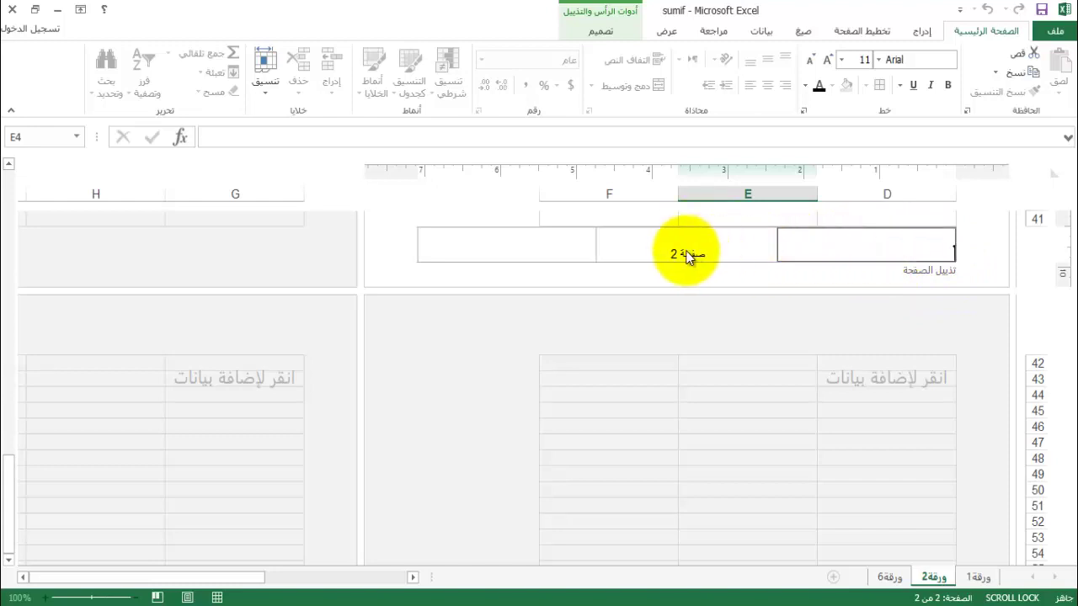
left_click(686, 251)
left_click(489, 245)
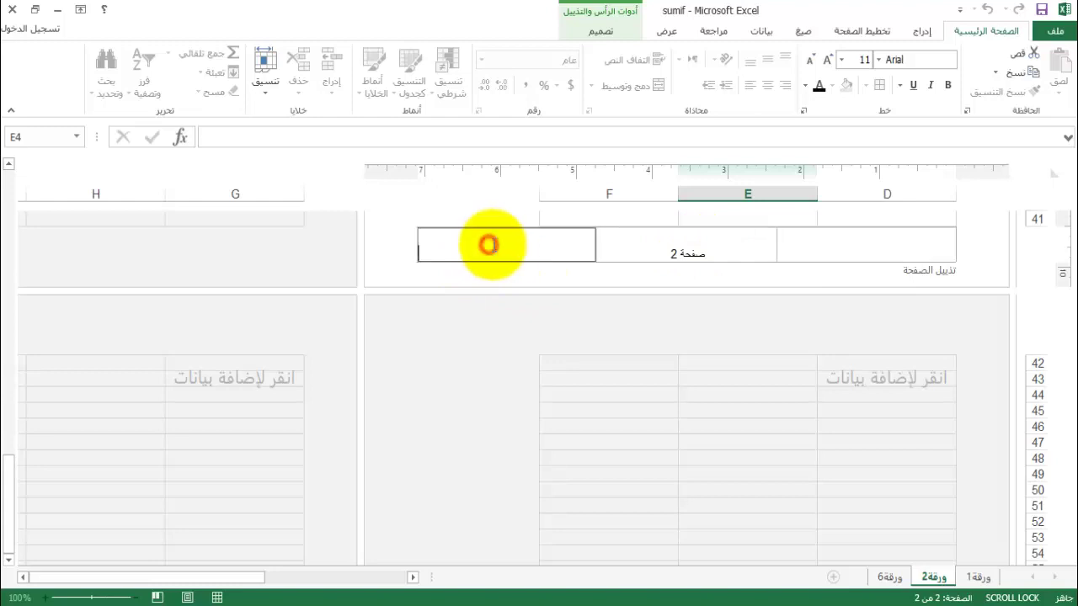
left_click(930, 244)
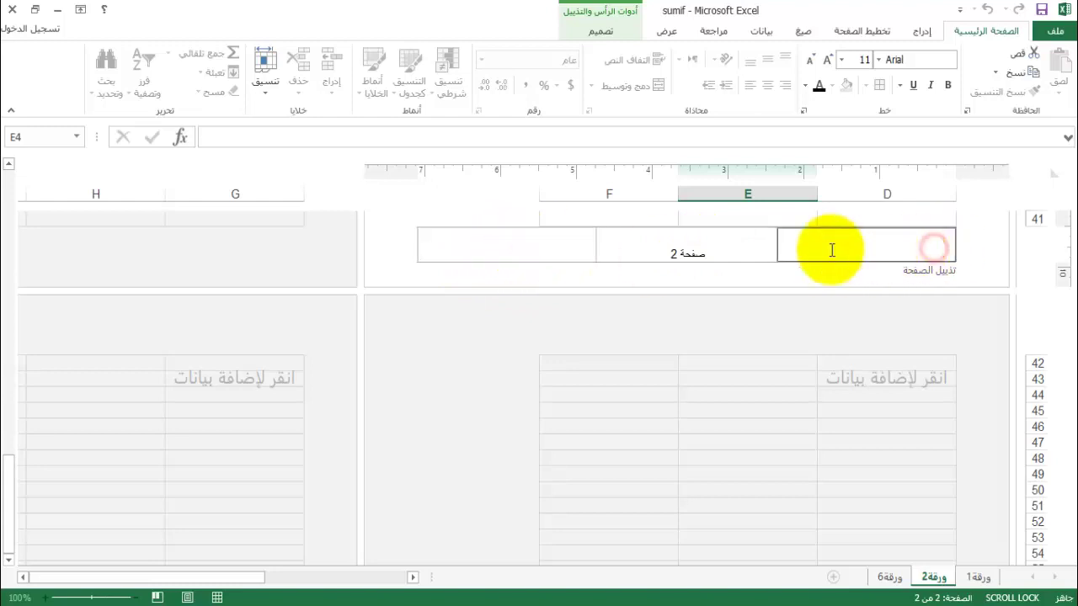
Inspect the page-number code in the center footer section by selecting its text, and leave footer editing.
left_click(694, 248)
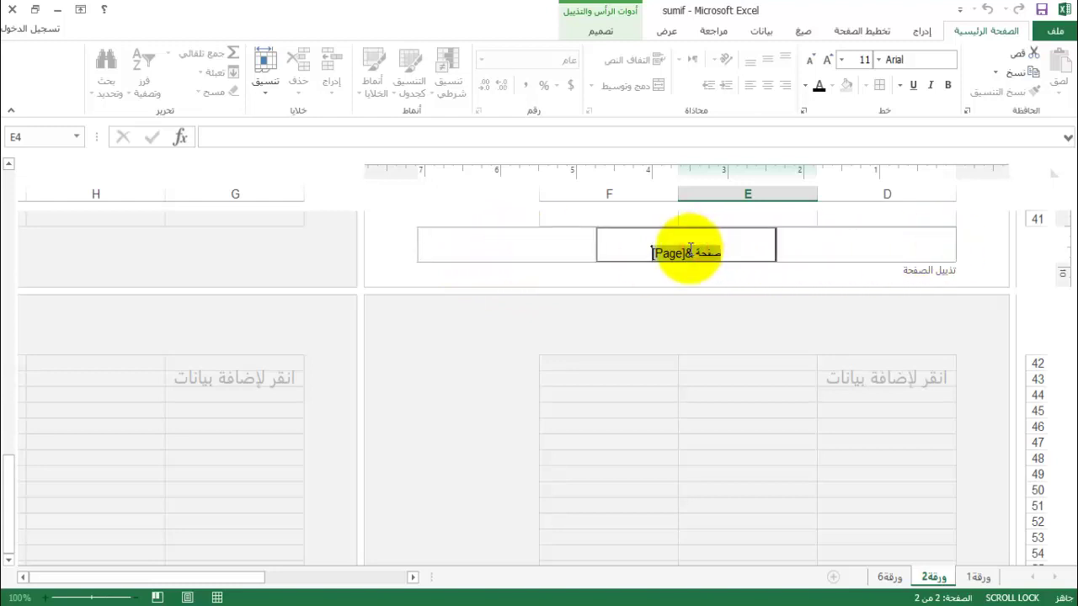
left_click(672, 243)
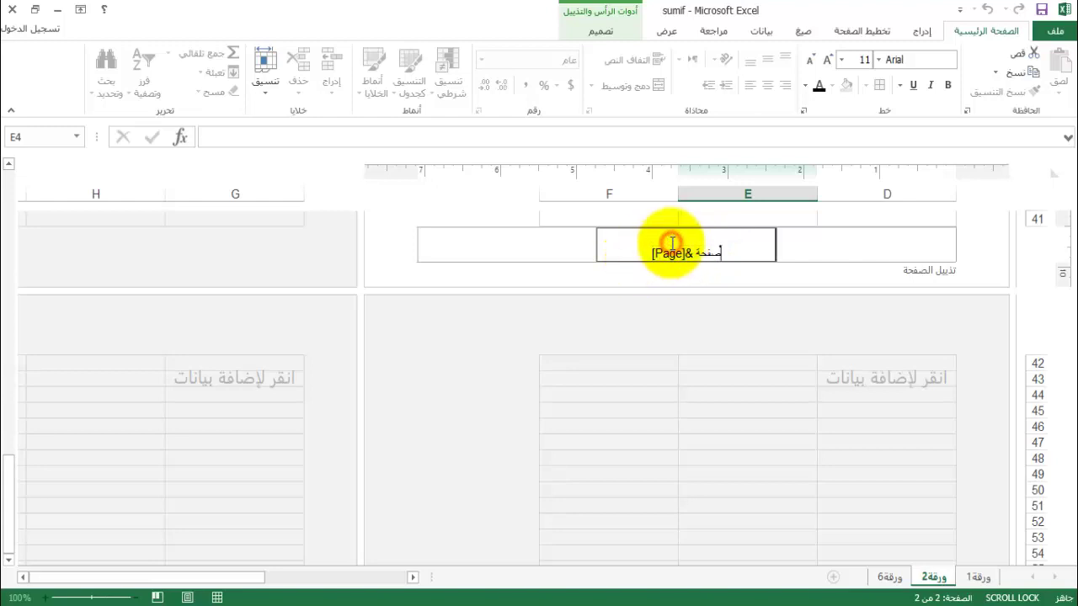
double_click(672, 243)
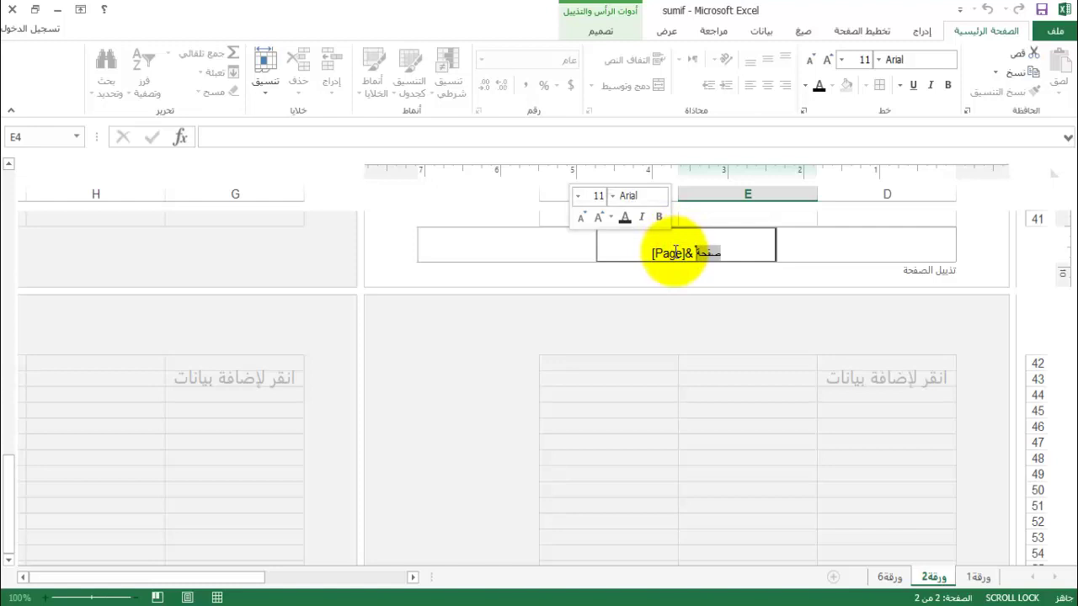
left_click_drag(724, 252, 621, 245)
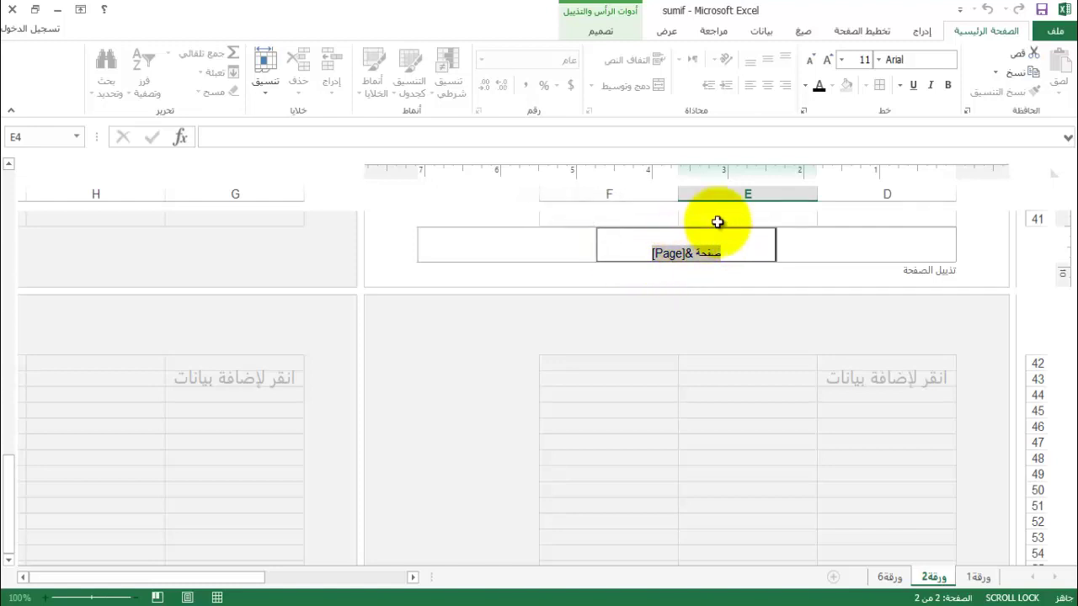
left_click(462, 242)
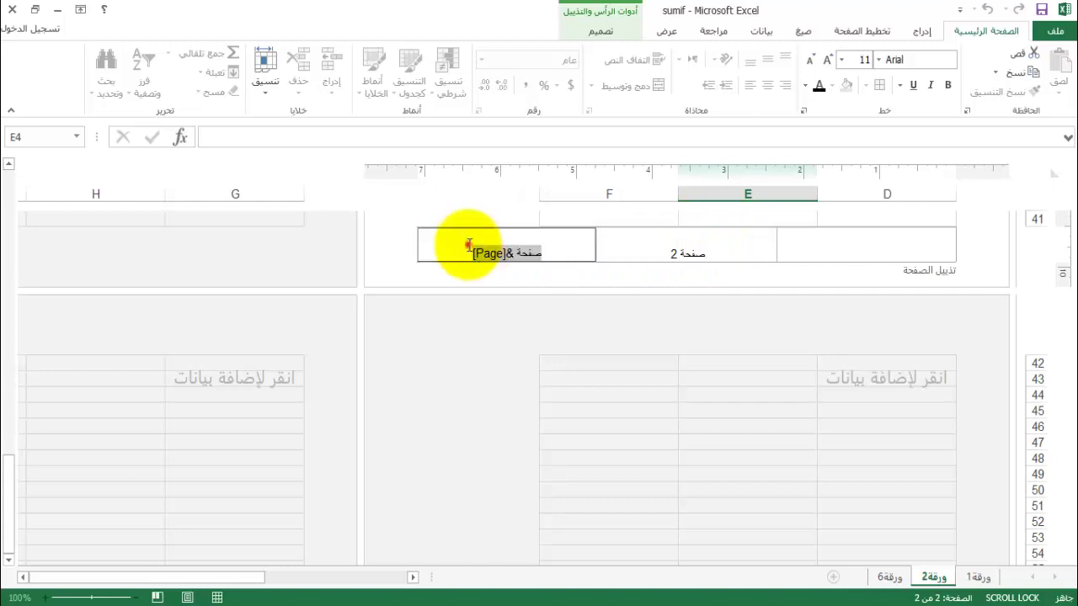
left_click(541, 265)
Review the header and footer settings in Page Setup, including the custom footer sections, and close without changes.
left_click(920, 31)
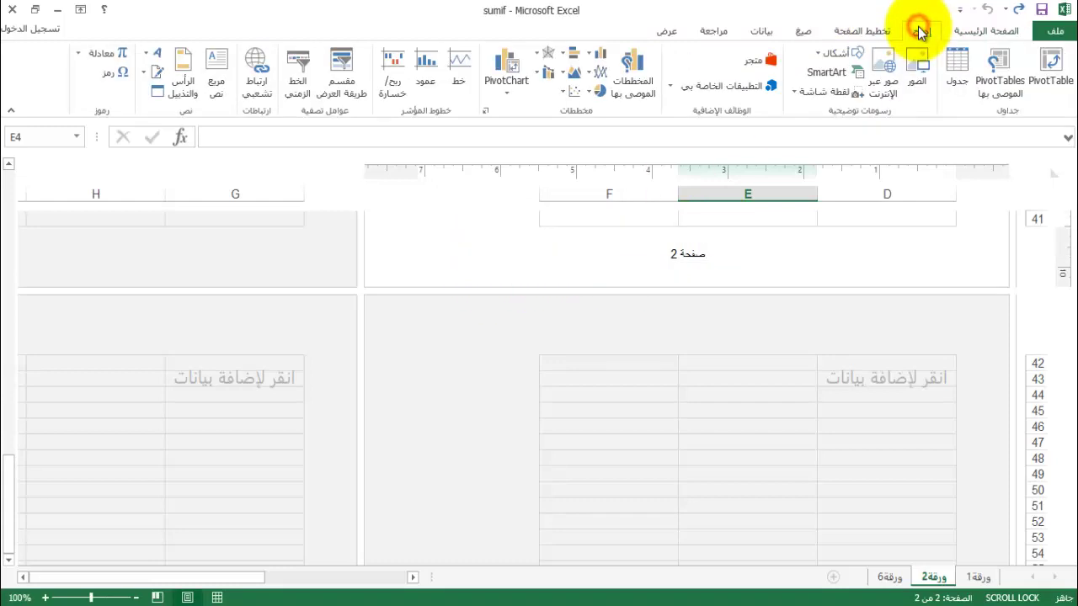
left_click(876, 31)
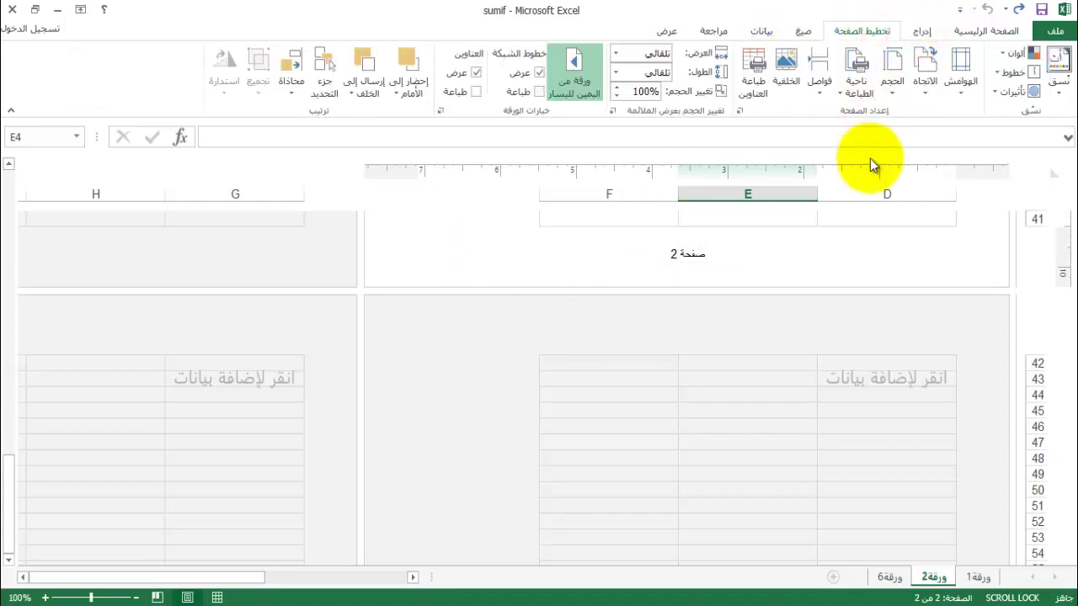
left_click(740, 110)
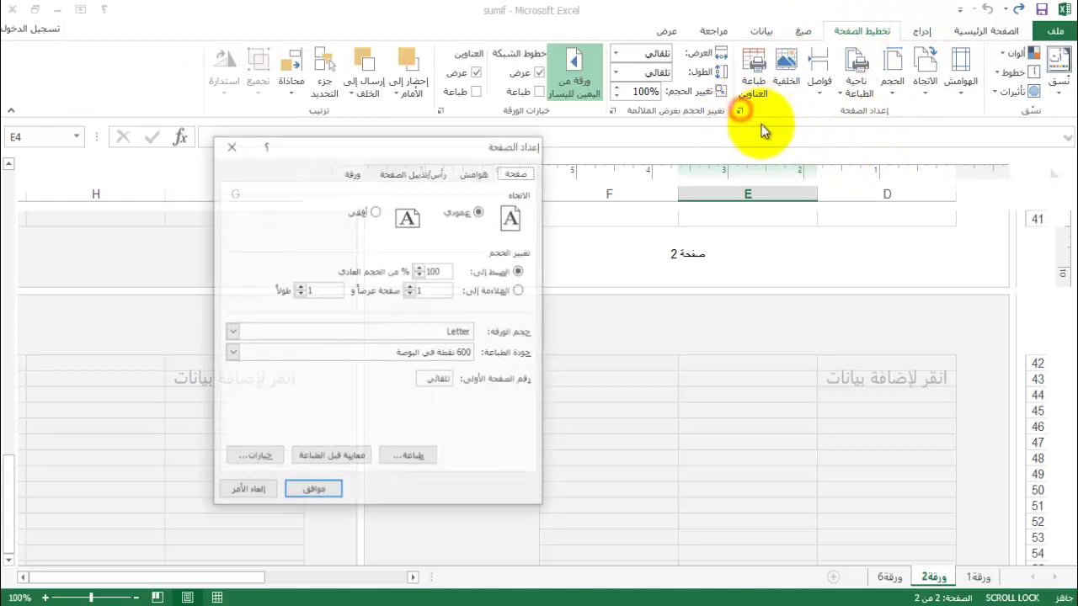
left_click(429, 172)
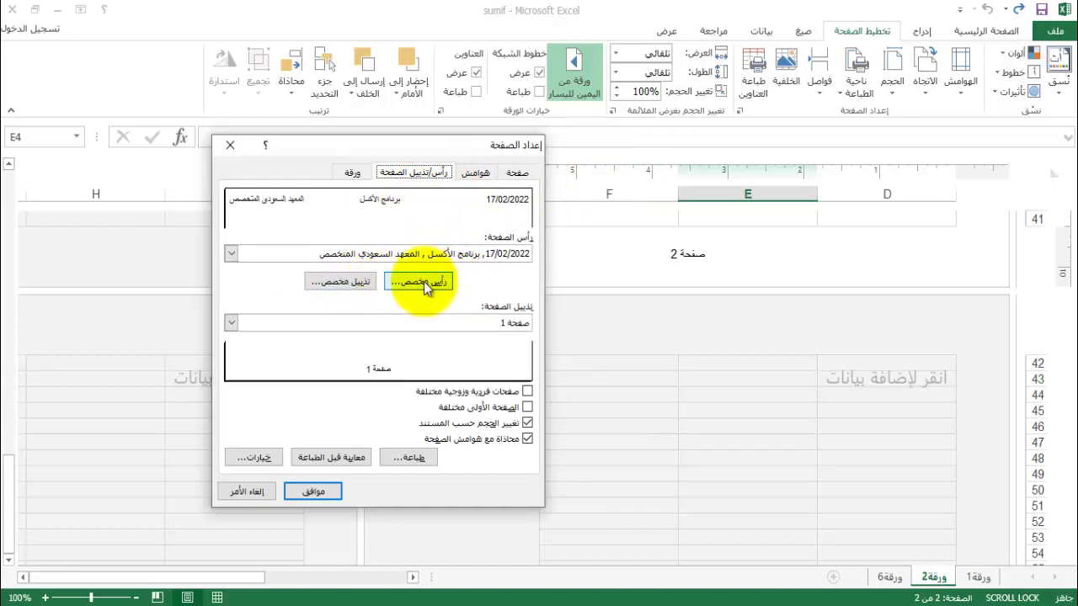
left_click(352, 282)
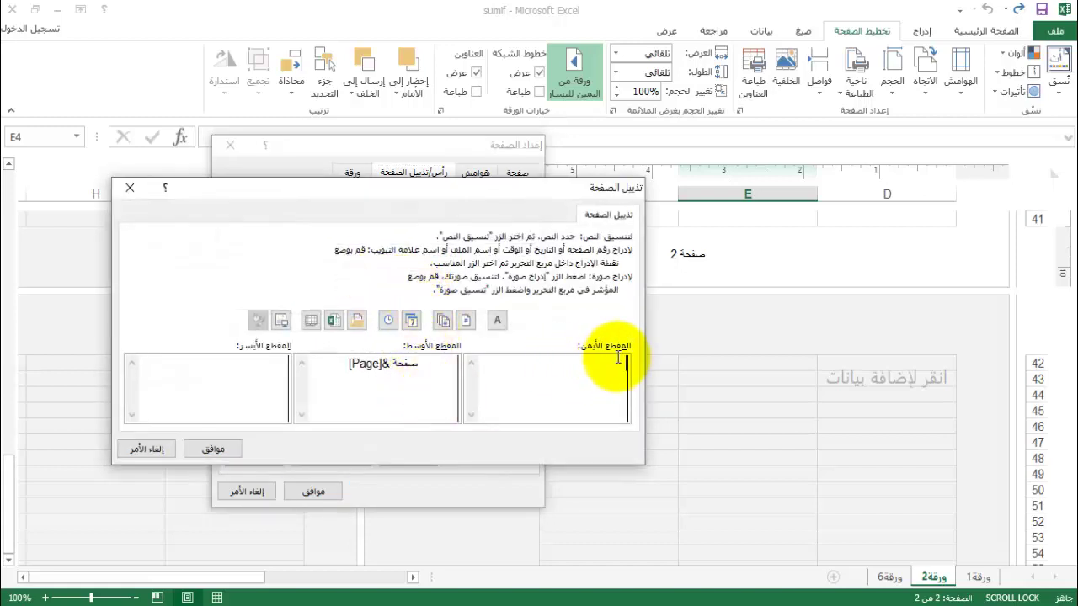
left_click(131, 187)
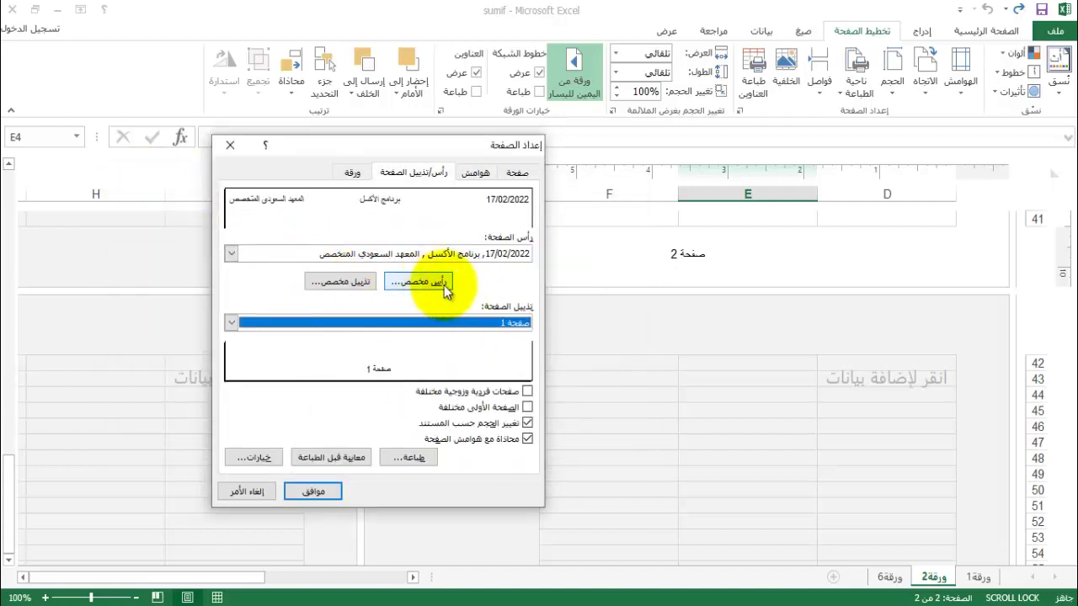
left_click(230, 145)
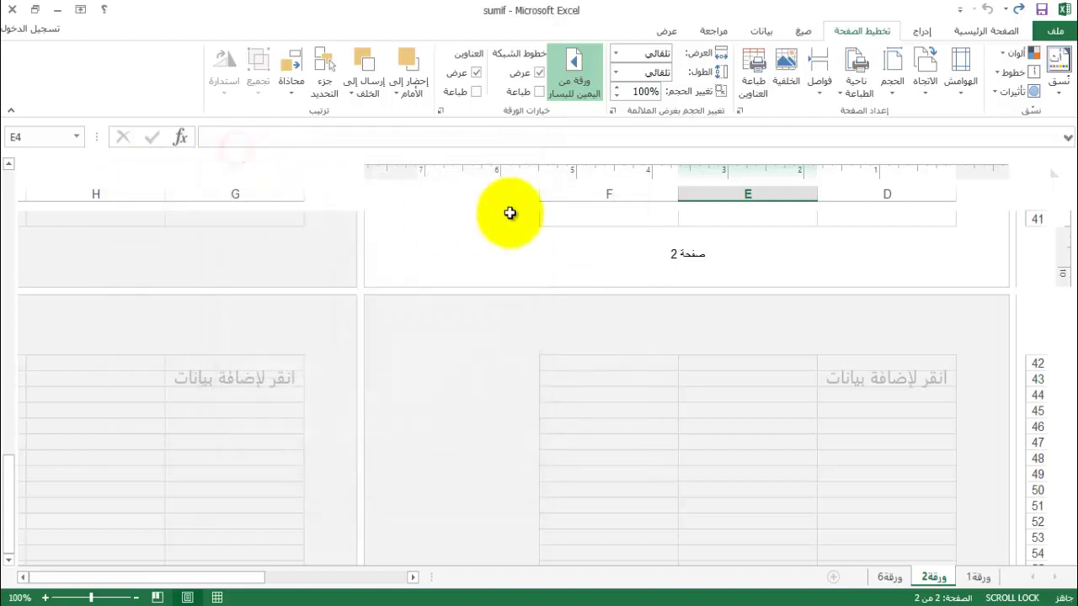
Go back up to the grades table, select cell E16, and return the sheet to Normal view.
left_click(665, 193)
scroll(728, 266, "up", 9)
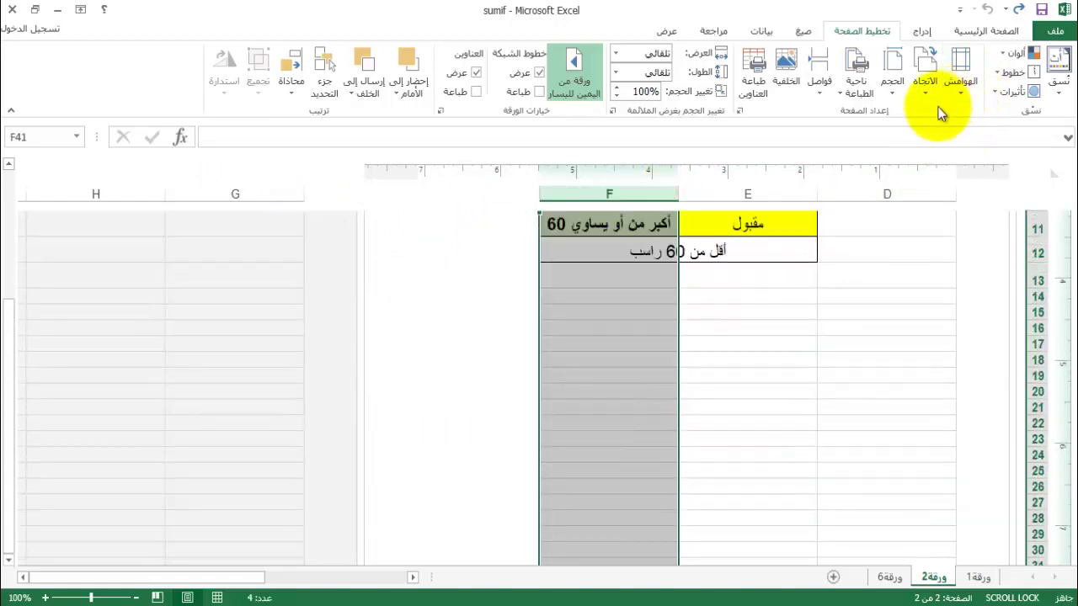
left_click(766, 326)
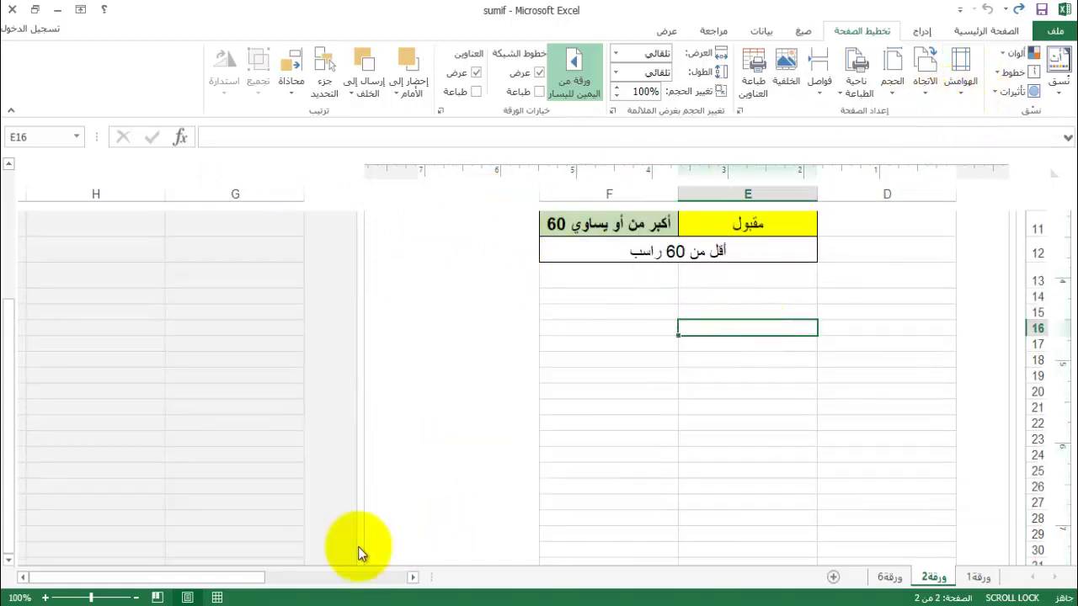
left_click(217, 597)
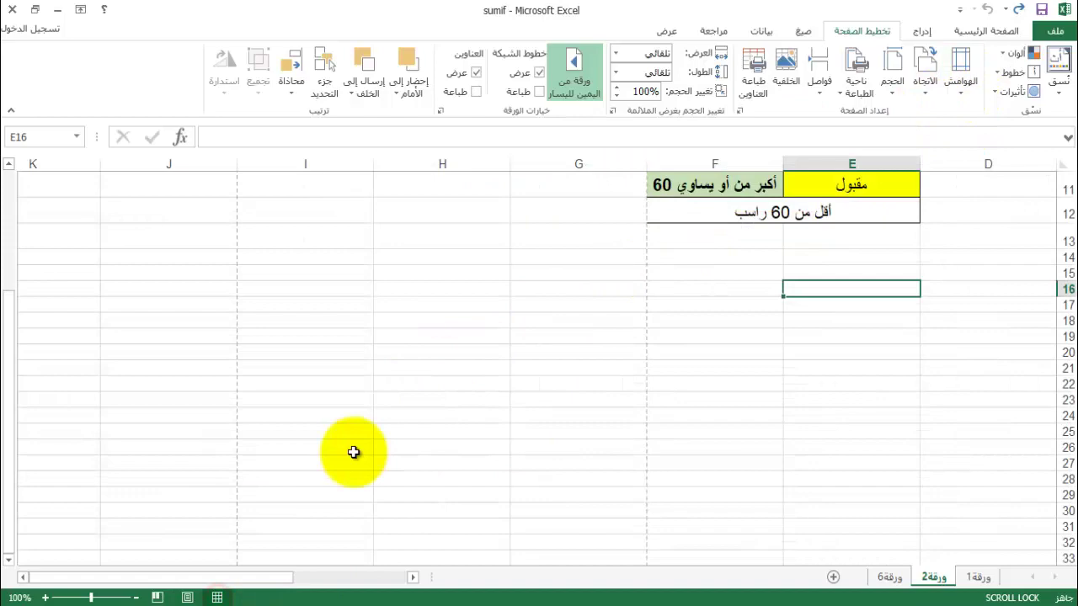
Open the print page and return to the worksheet, and view the page header in Page Layout view.
left_click(1055, 31)
left_click(1047, 225)
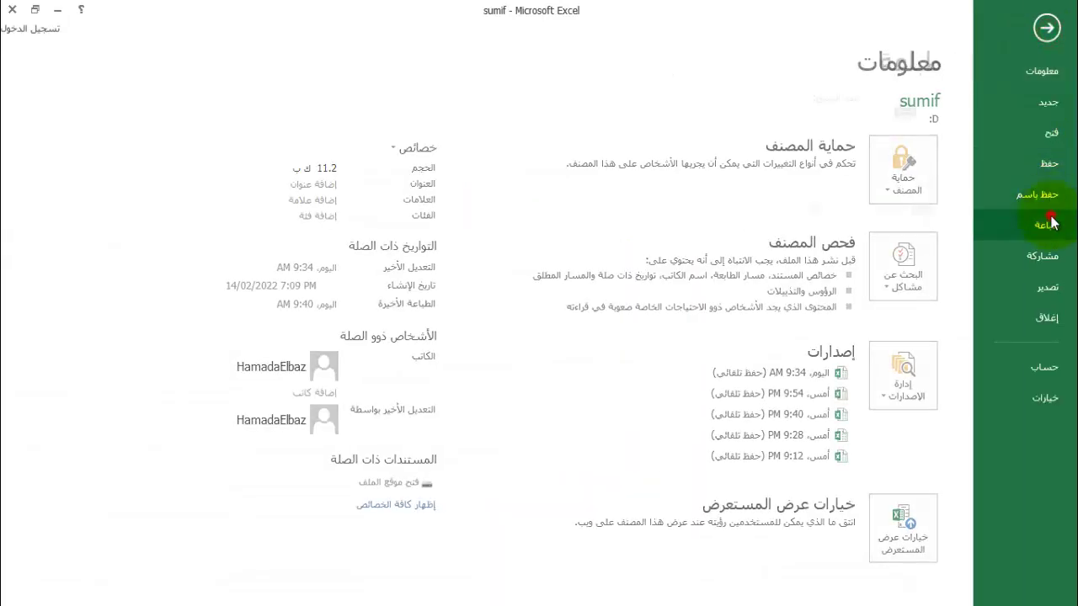
left_click(1049, 30)
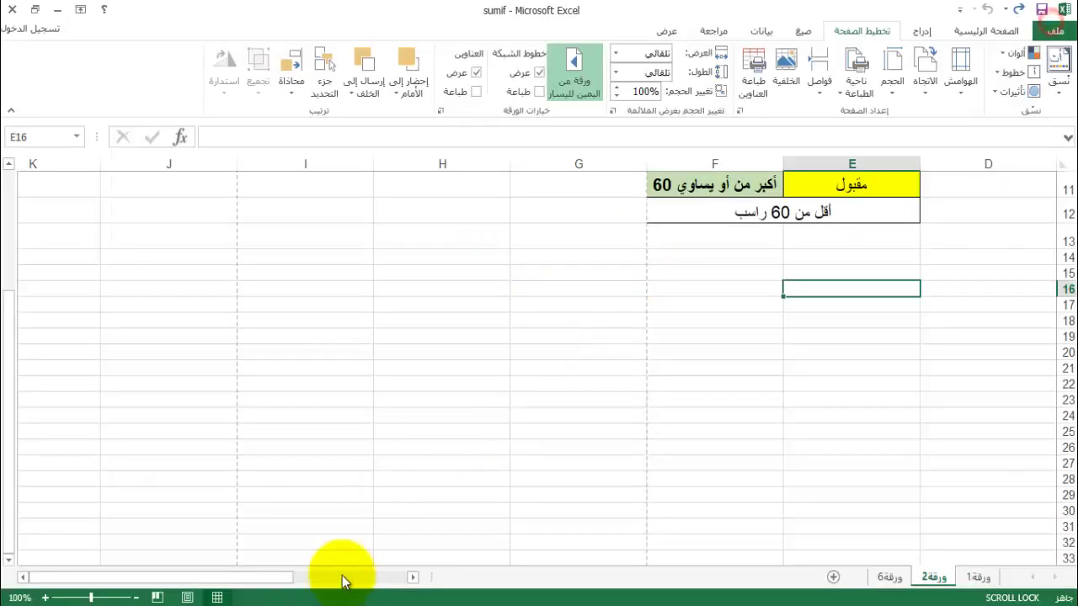
left_click(189, 598)
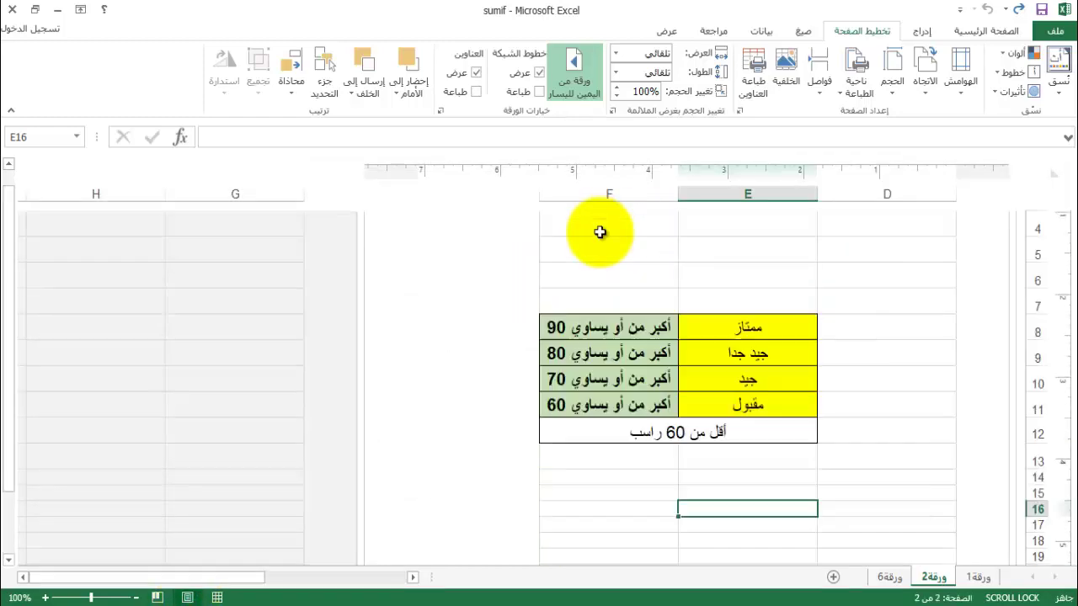
scroll(600, 231, "up", 3)
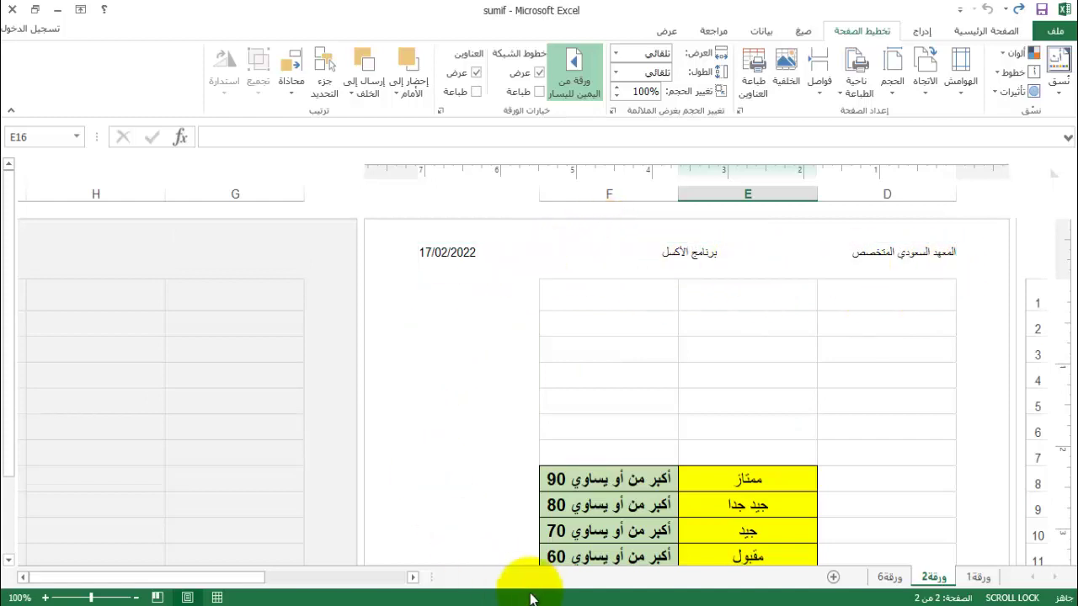
left_click(590, 589)
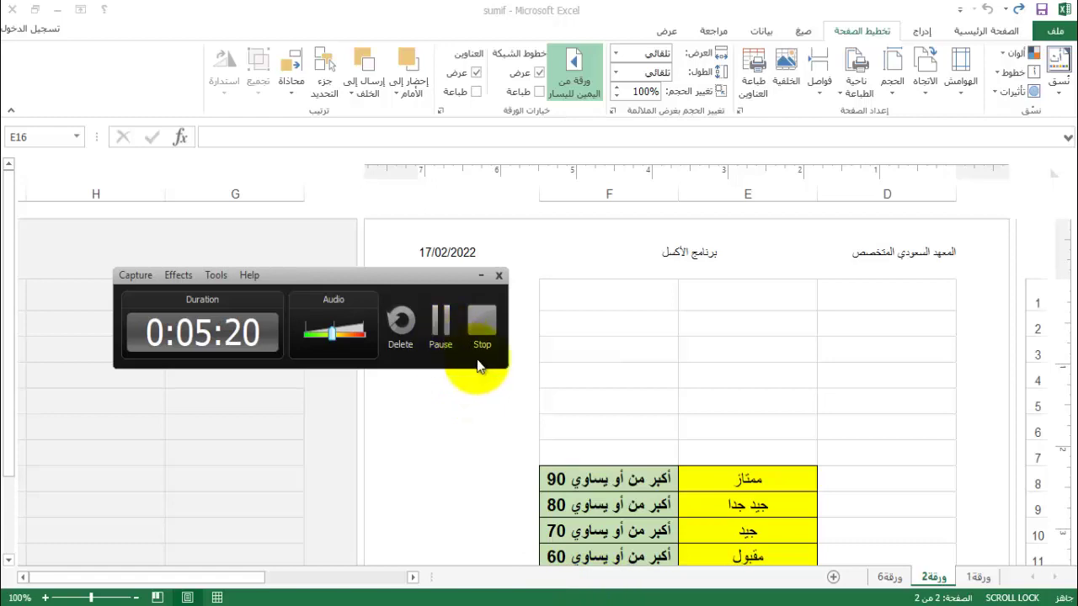
left_click_drag(421, 278, 531, 310)
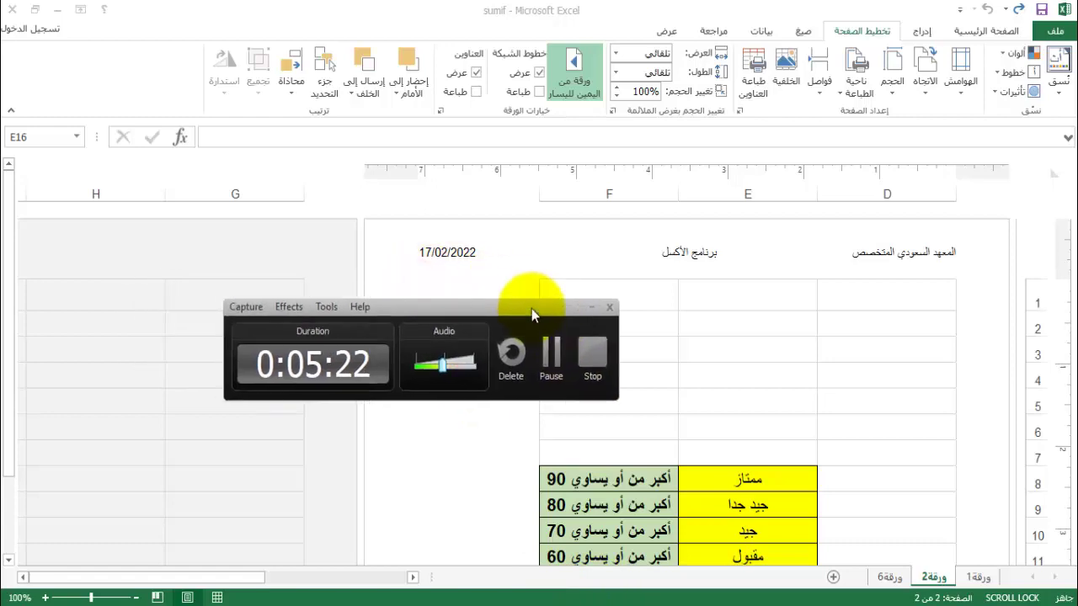